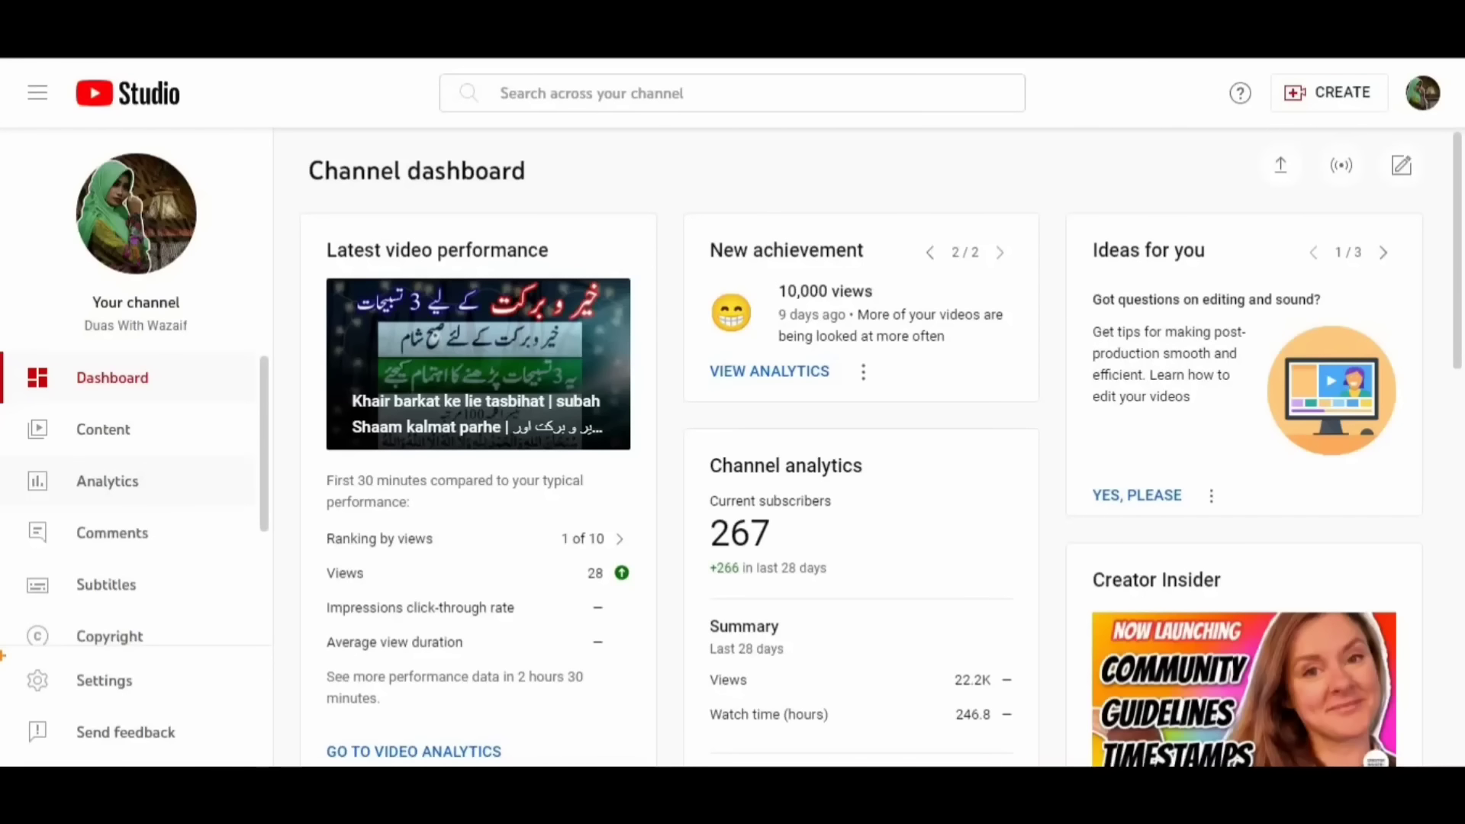
# Open the channel's permission settings in Studio and bring up the form for inviting a new user.
pyautogui.click(177, 672)
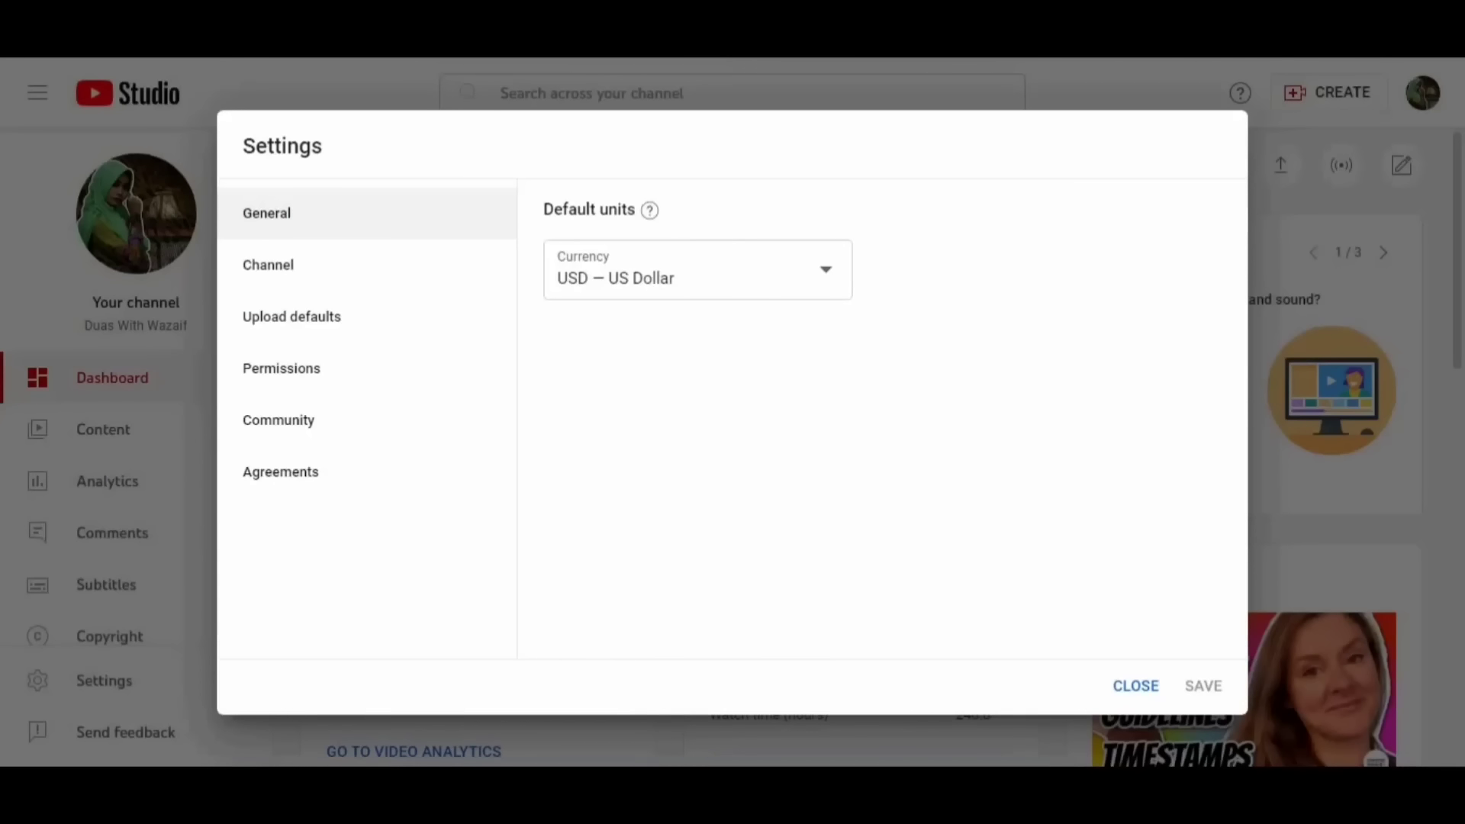
pyautogui.click(284, 368)
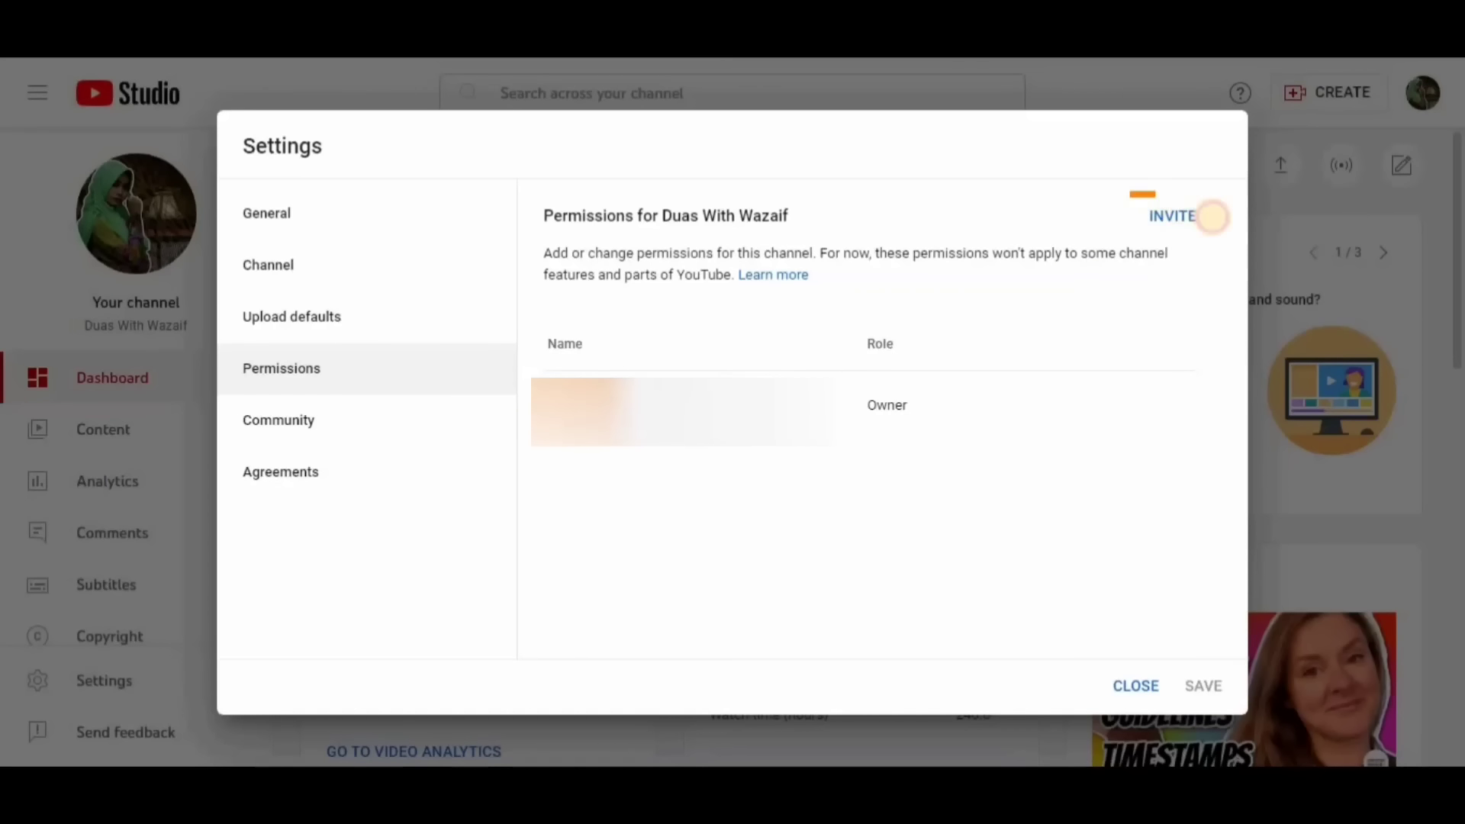
pyautogui.click(1179, 225)
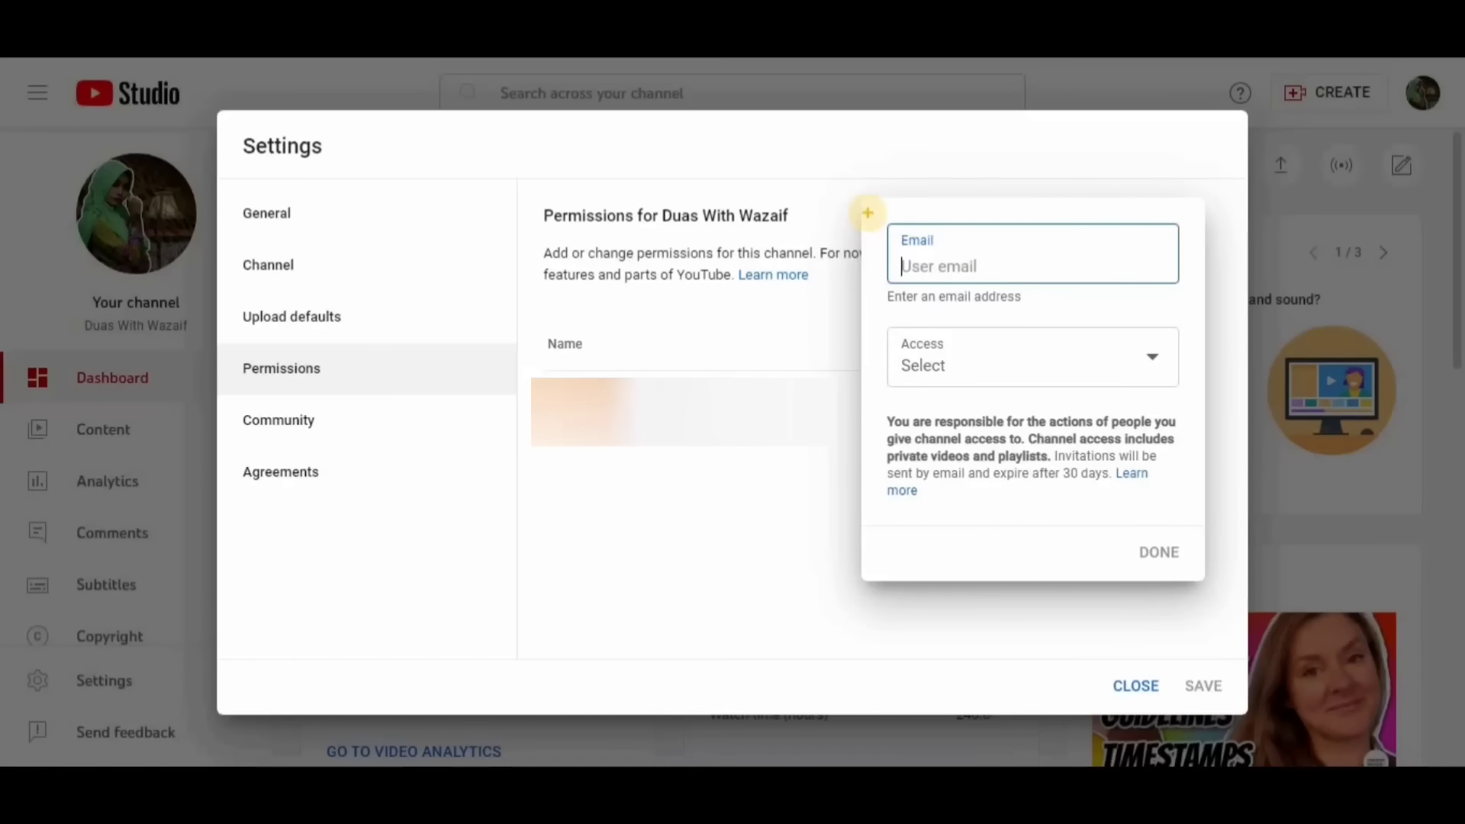
pyautogui.moveTo(869, 213)
pyautogui.mouseDown()
pyautogui.moveTo(908, 245)
pyautogui.moveTo(1028, 290)
pyautogui.moveTo(1199, 317)
pyautogui.mouseUp()
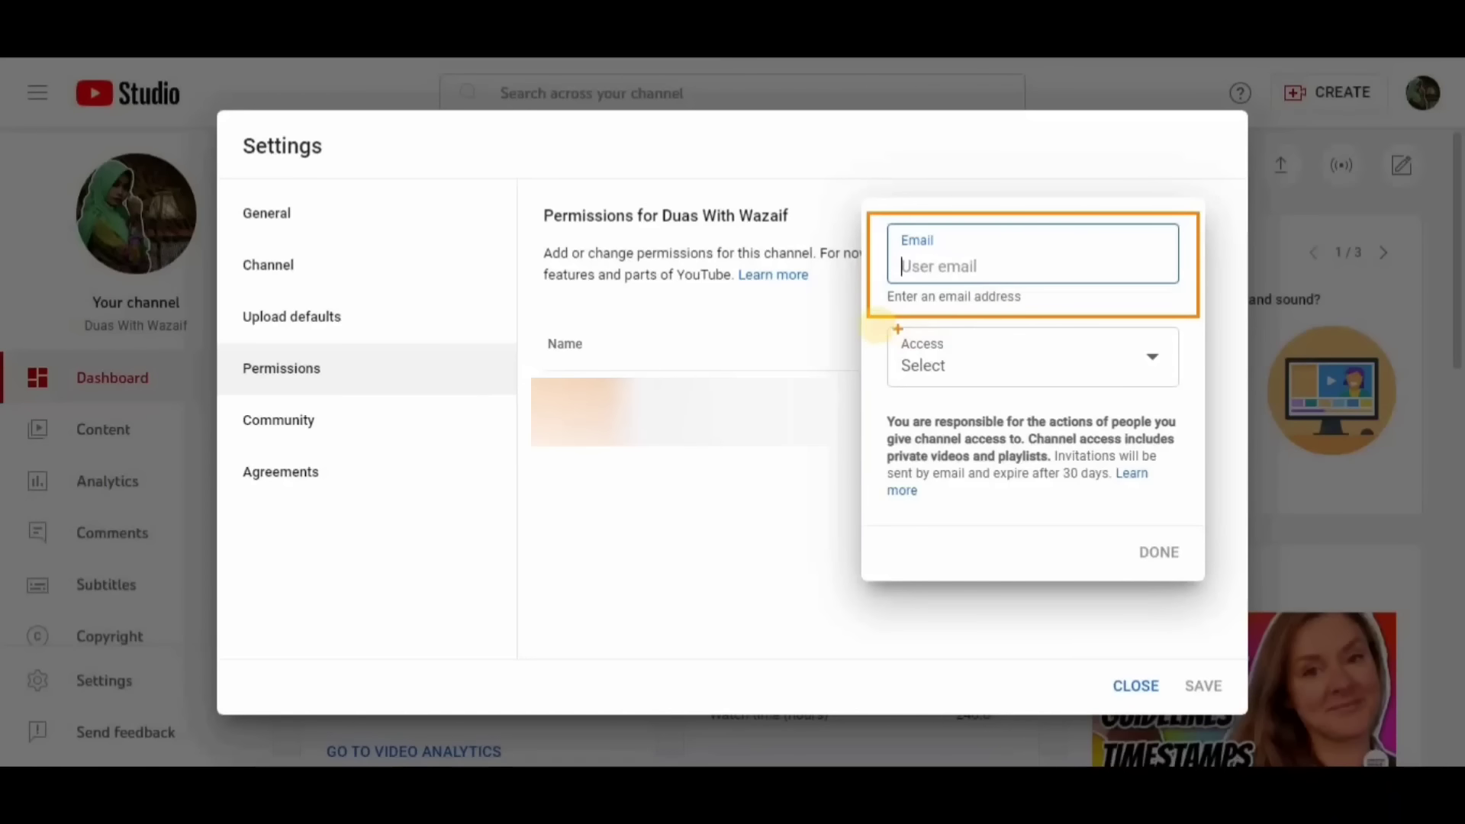
pyautogui.moveTo(877, 327)
pyautogui.mouseDown()
pyautogui.moveTo(1112, 415)
pyautogui.moveTo(1177, 414)
pyautogui.mouseUp()
pyautogui.press('Escape')
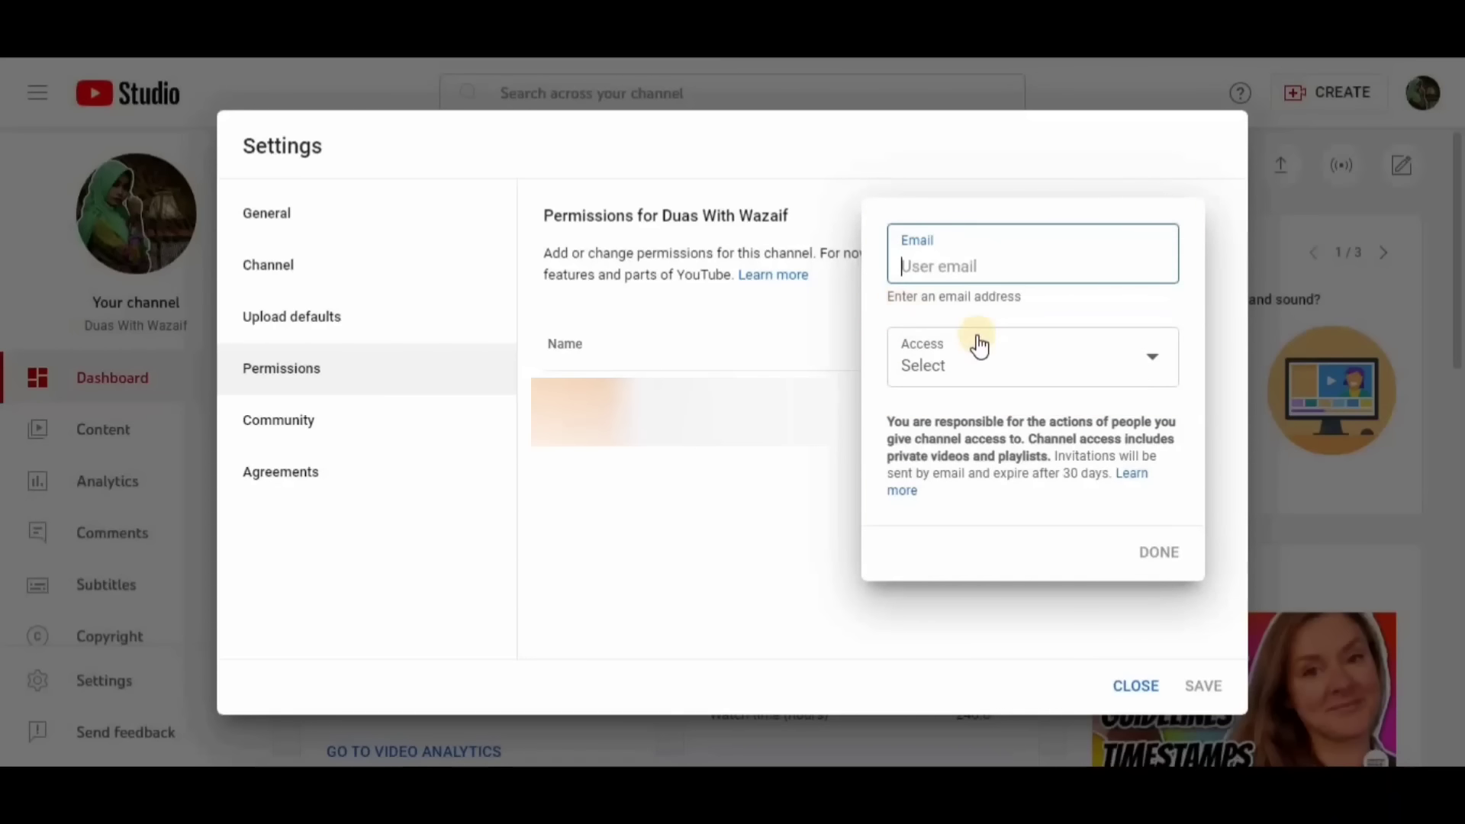
# Review the access roles offered for an invited user, and close the invitation form and settings without inviting anyone.
pyautogui.click(1152, 362)
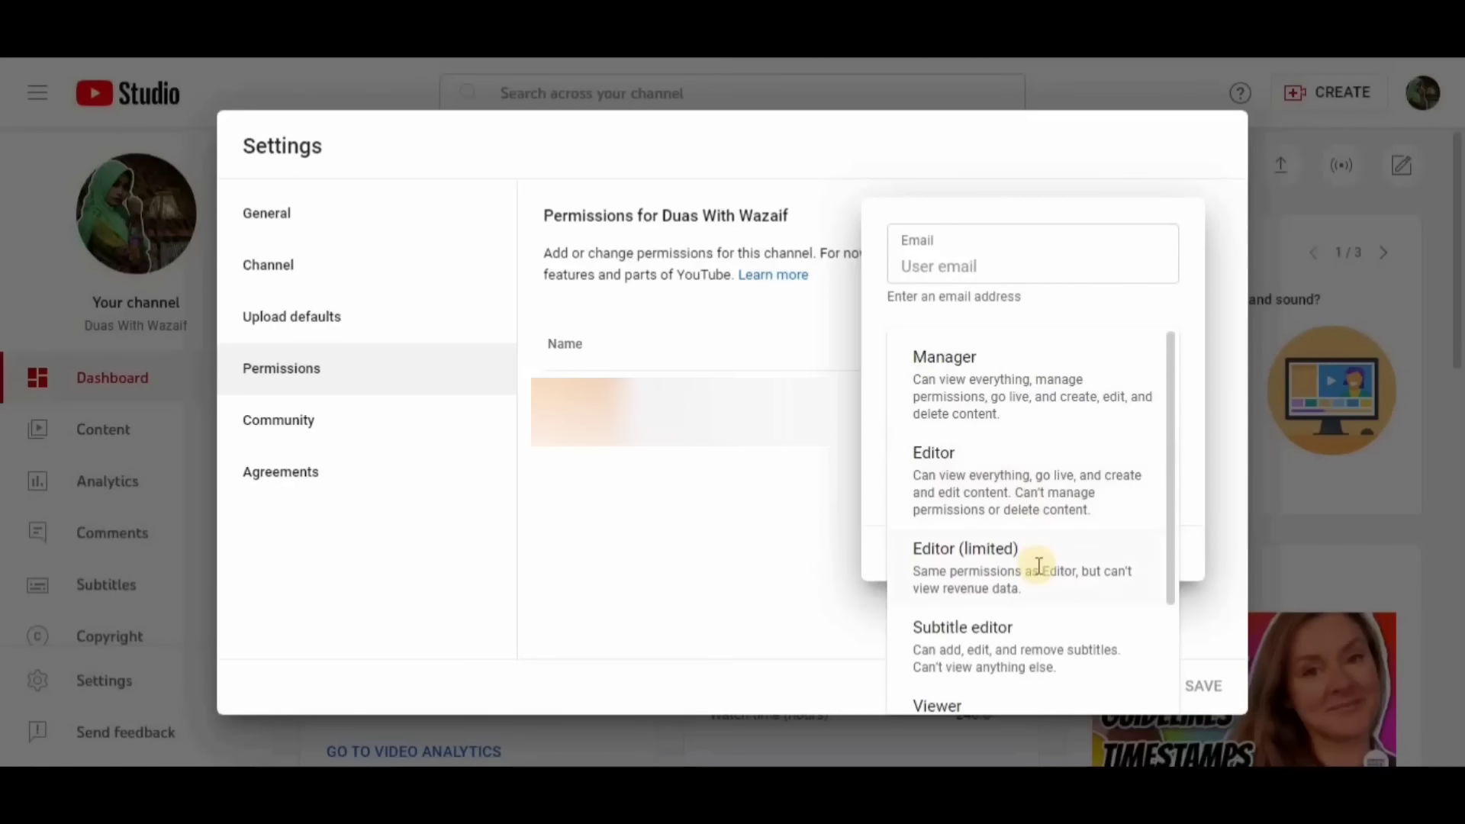
pyautogui.scroll(-2, 1046, 620)
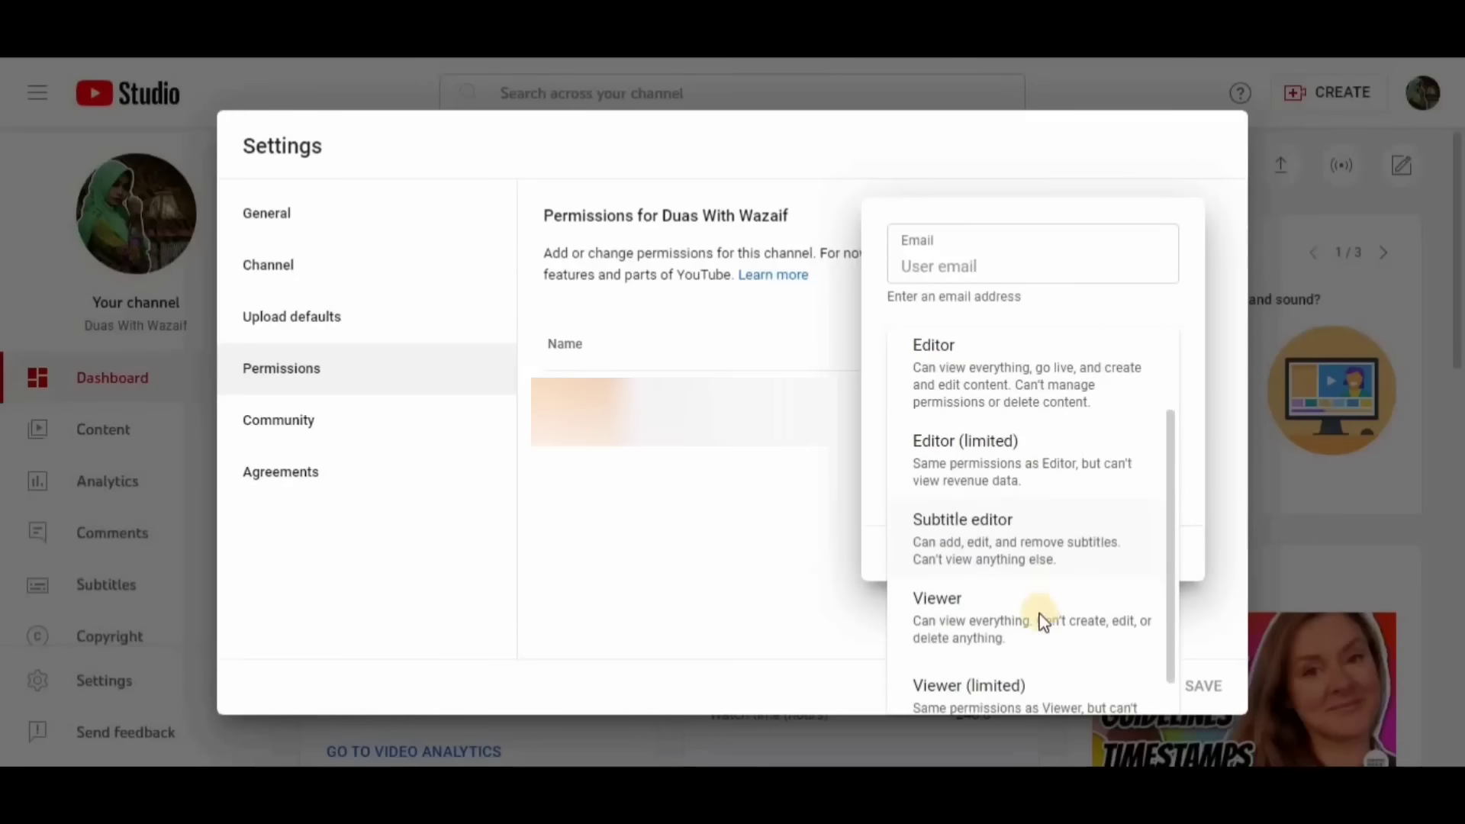
pyautogui.scroll(-1, 1007, 611)
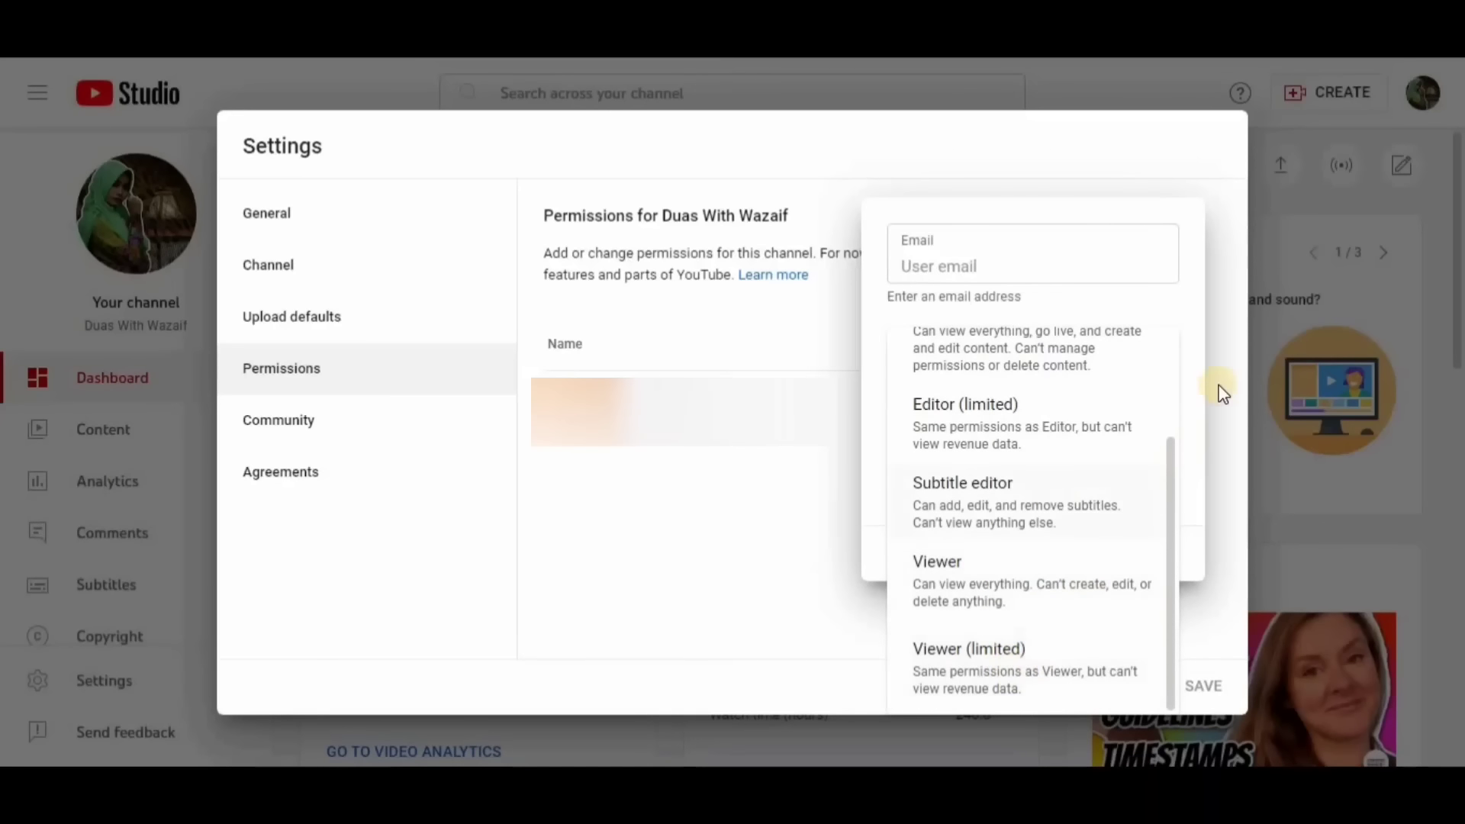
pyautogui.scroll(3, 1160, 464)
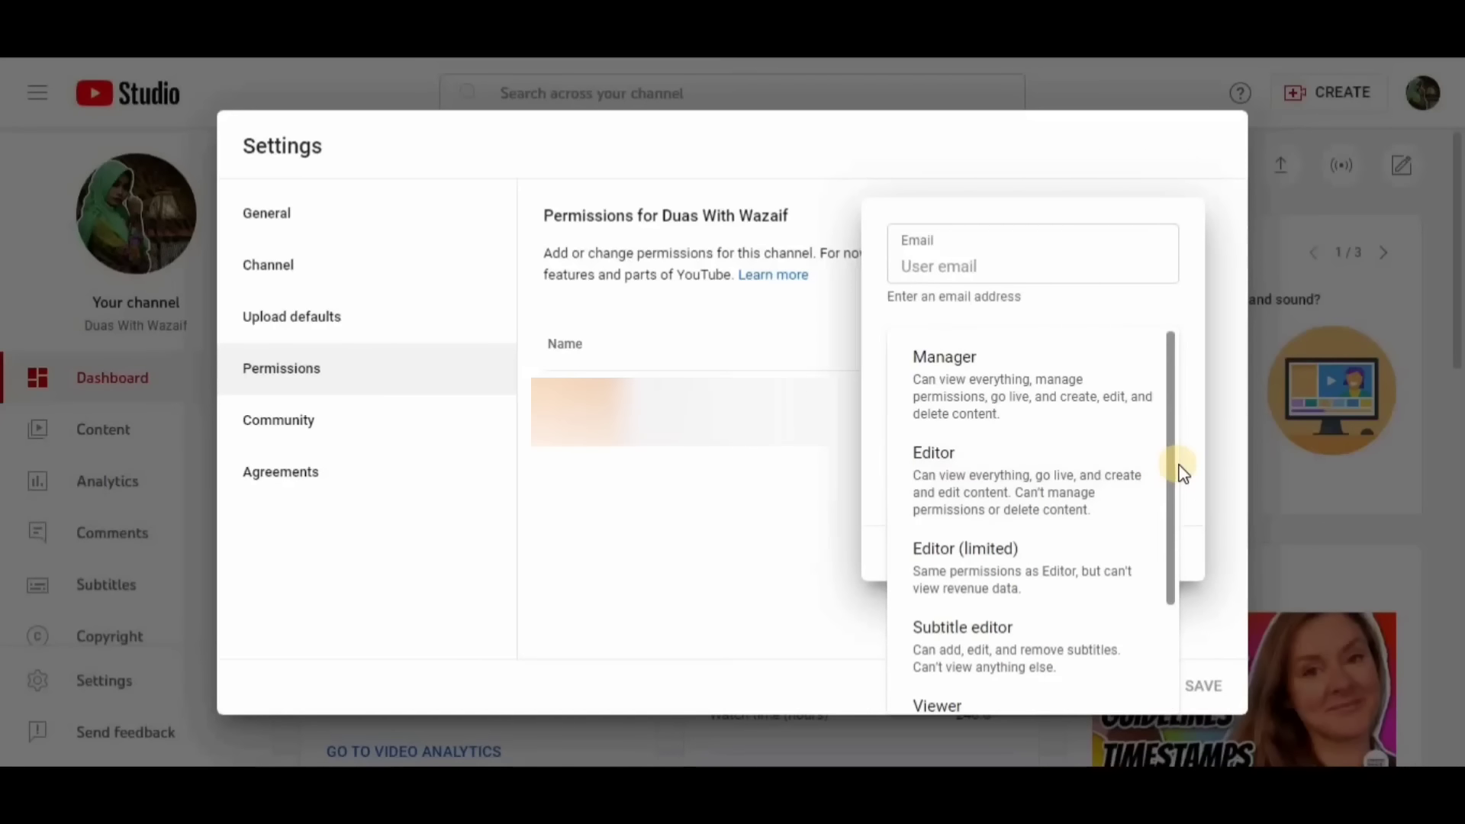
pyautogui.click(1185, 451)
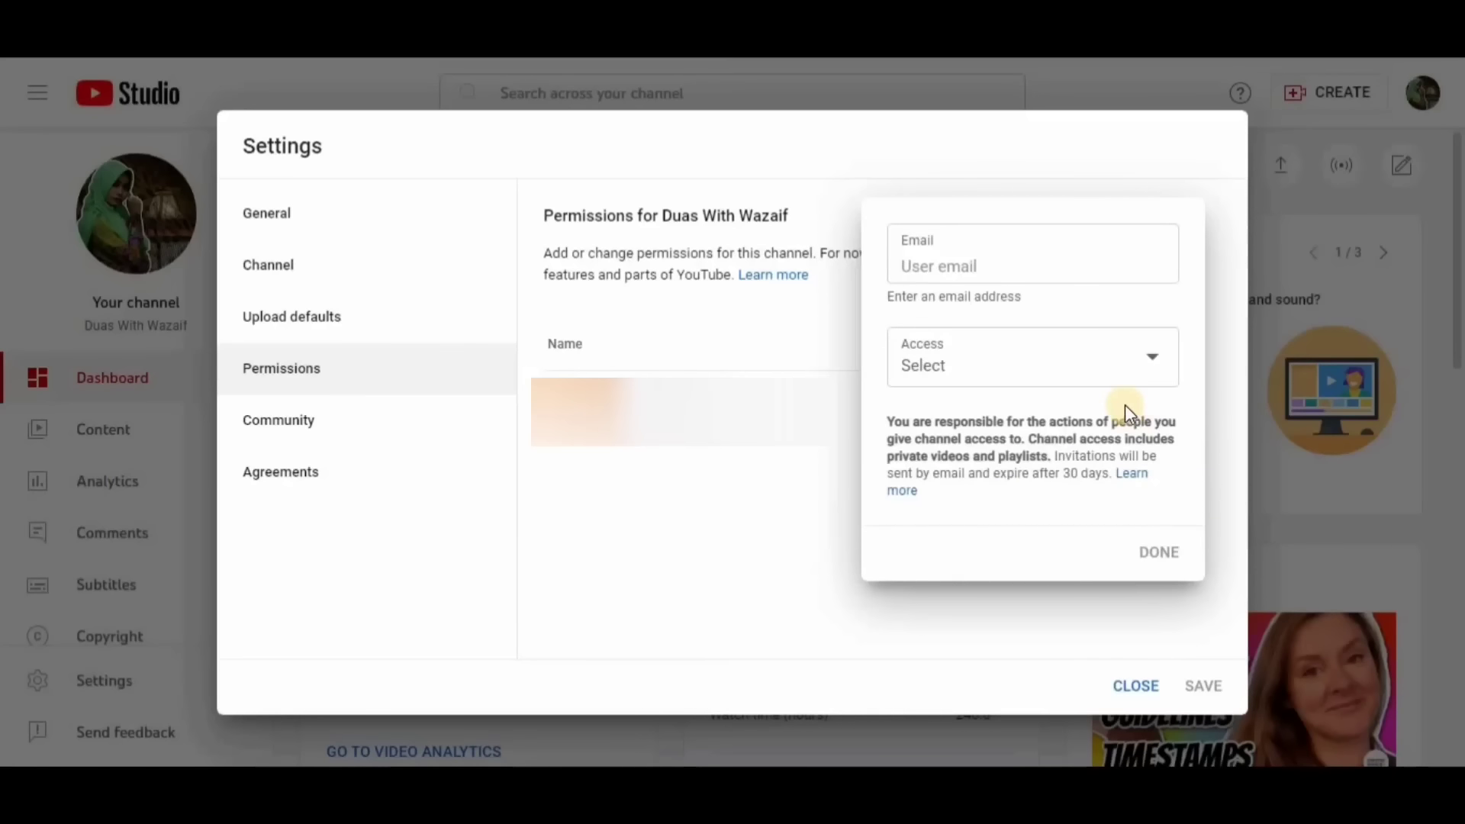
pyautogui.moveTo(883, 211); pyautogui.dragTo(1167, 311)
pyautogui.click(1097, 161)
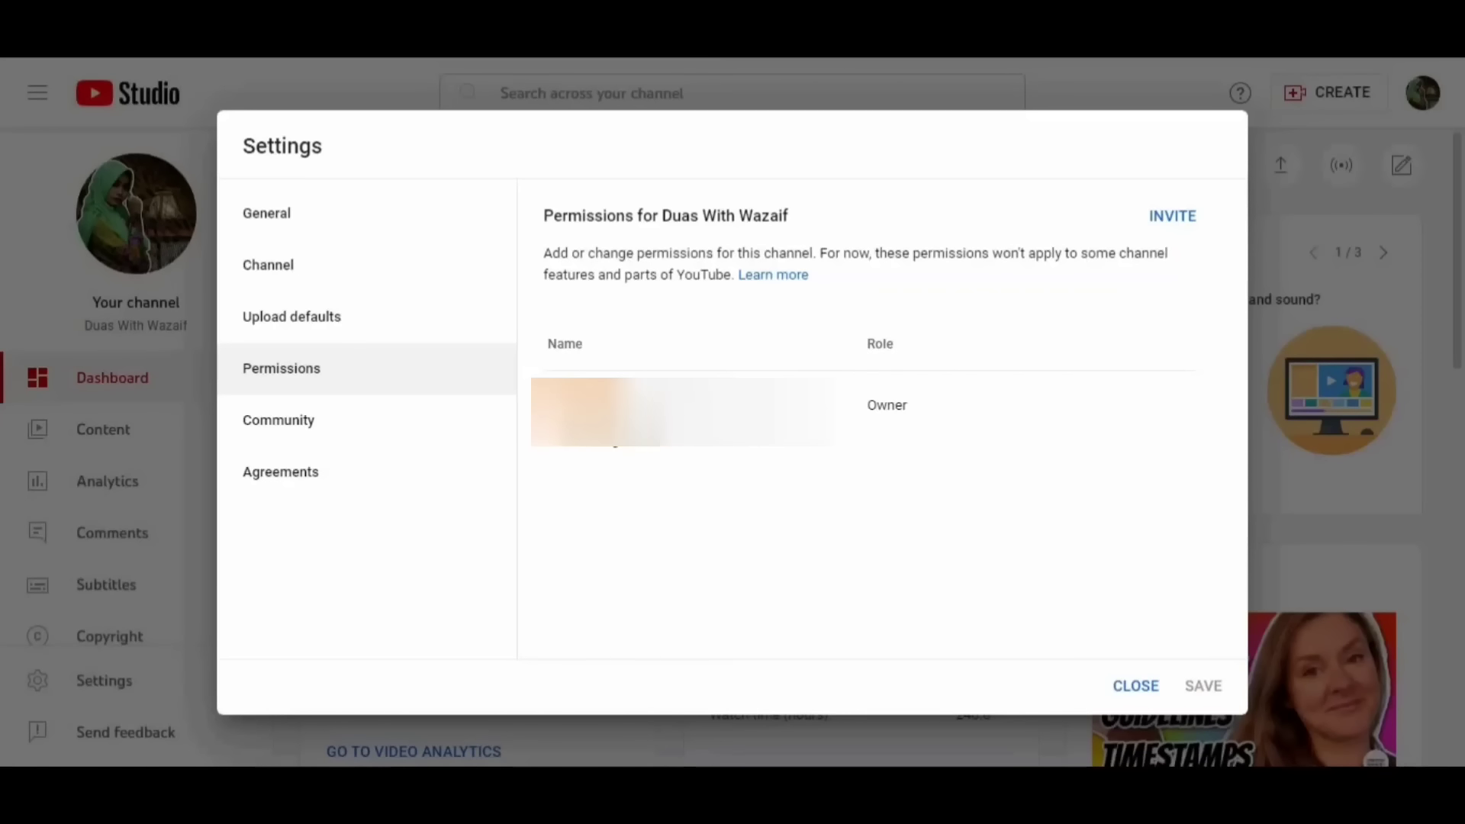
pyautogui.click(1137, 689)
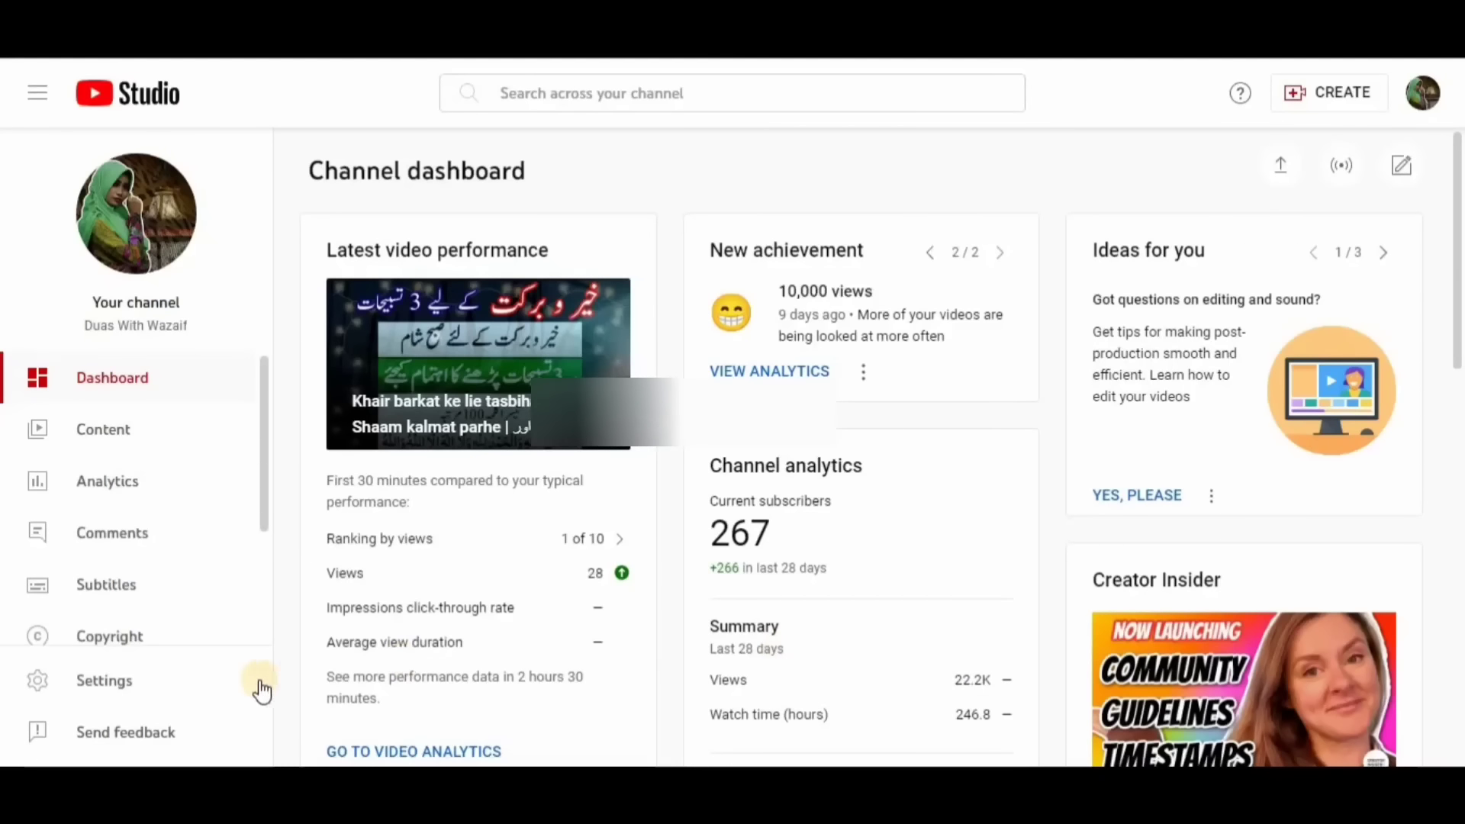
# Open the YouTube account management page from the channel's advanced settings.
pyautogui.moveTo(9, 663); pyautogui.dragTo(18, 661)
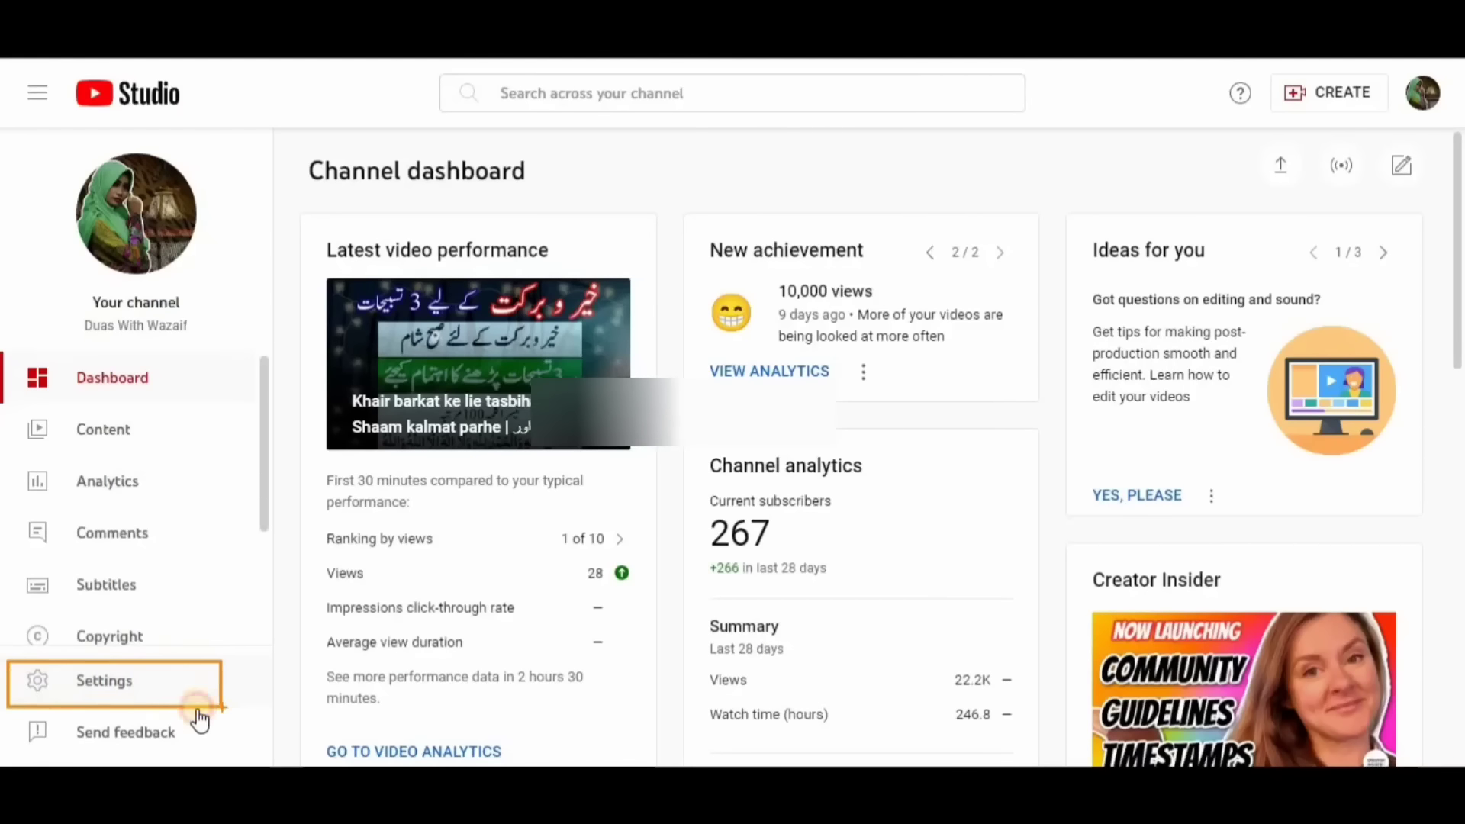
pyautogui.click(108, 680)
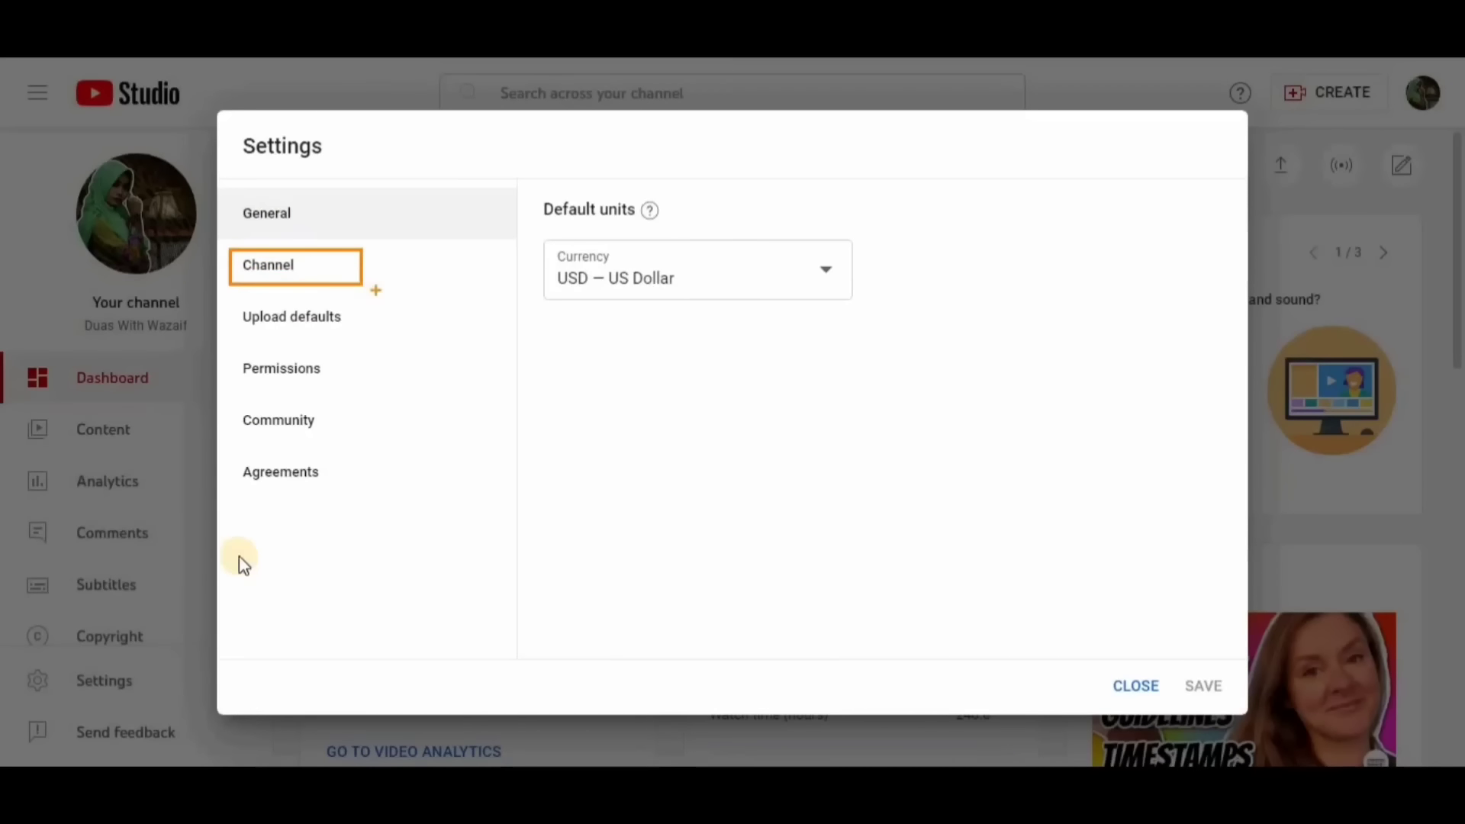
pyautogui.click(348, 286)
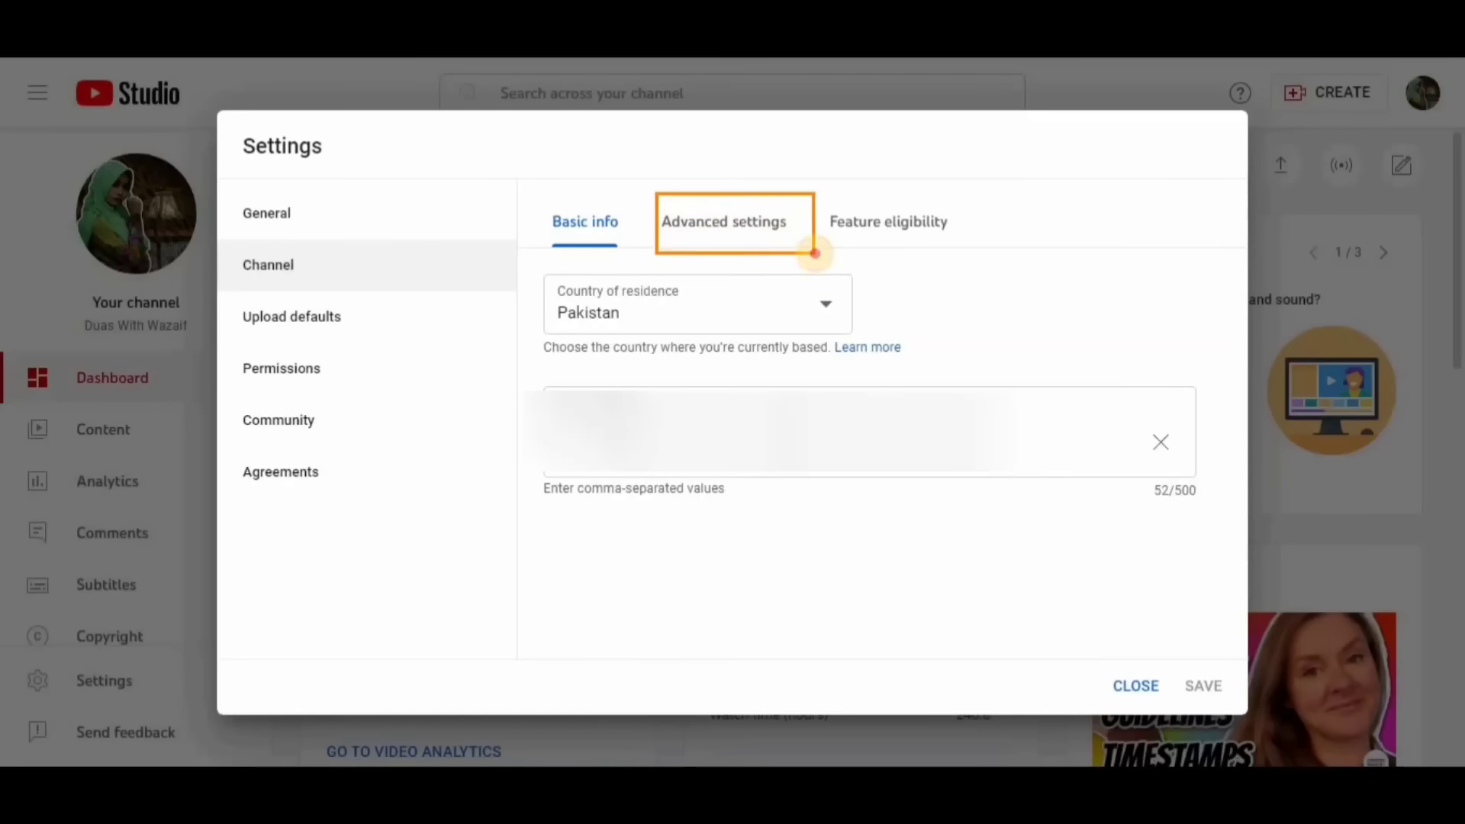
pyautogui.click(738, 229)
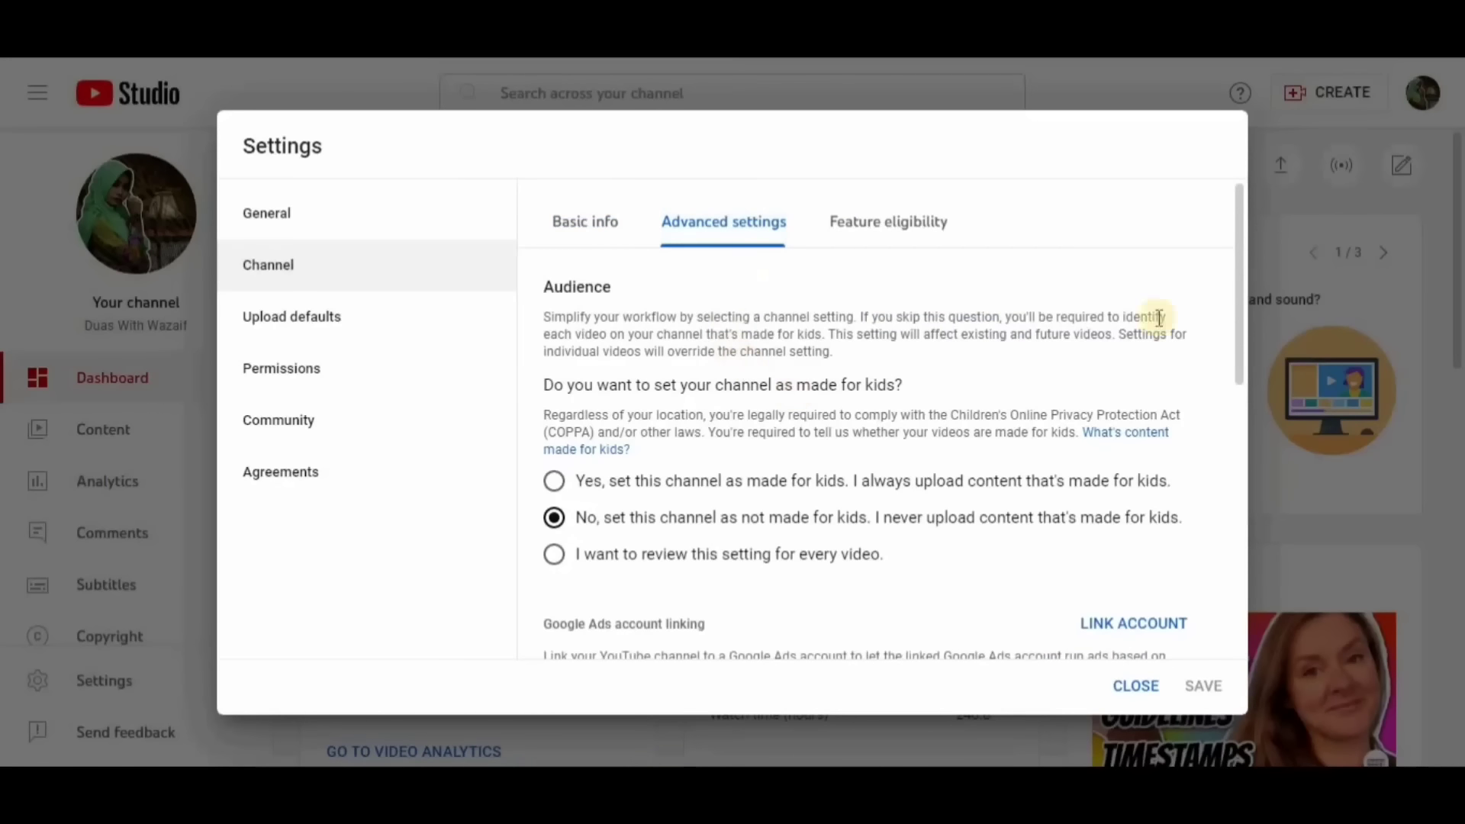
pyautogui.moveTo(1241, 338); pyautogui.dragTo(1221, 561)
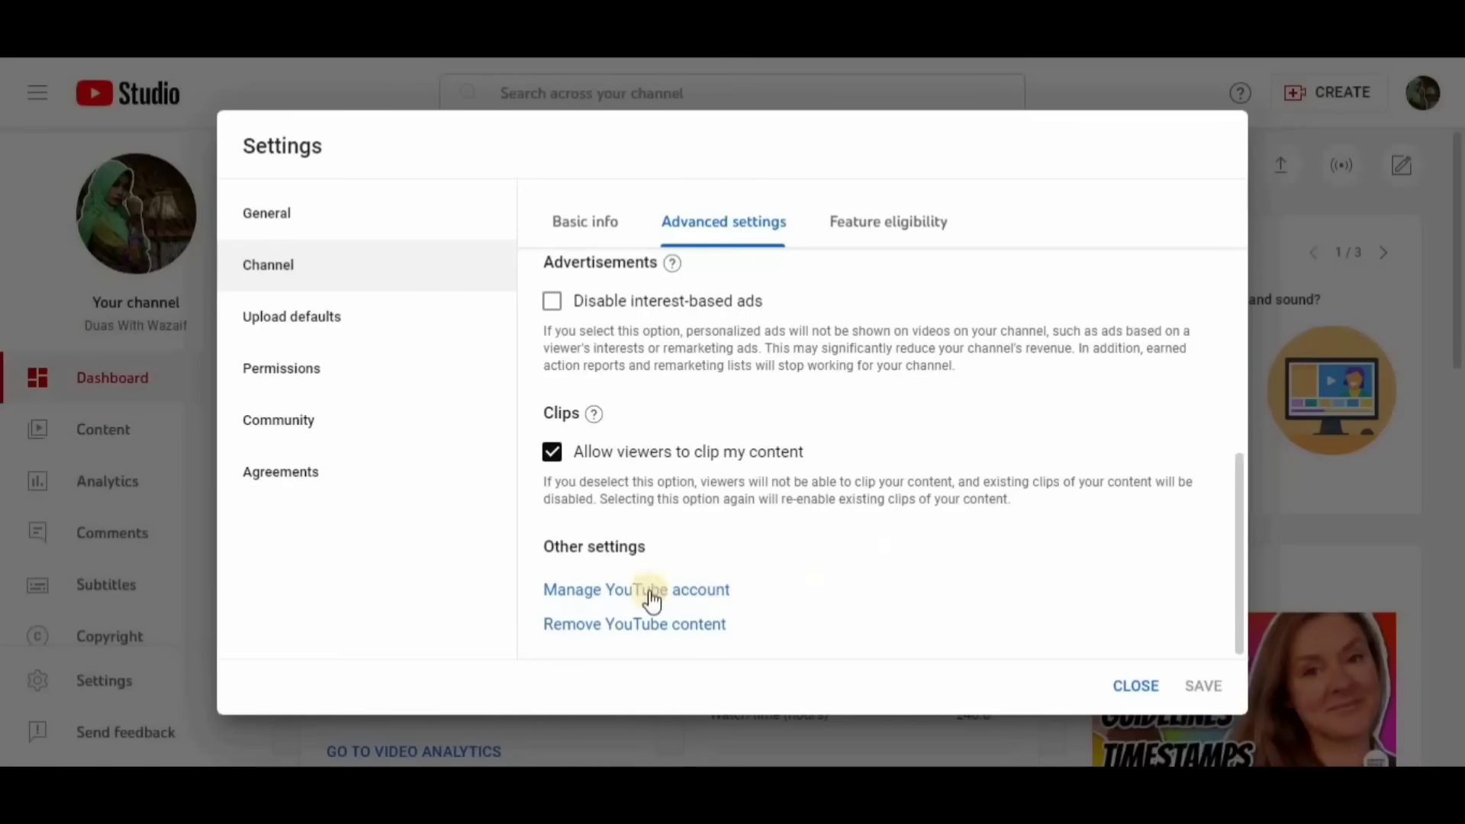
pyautogui.moveTo(522, 560)
pyautogui.mouseDown()
pyautogui.moveTo(721, 610)
pyautogui.moveTo(830, 612)
pyautogui.mouseUp()
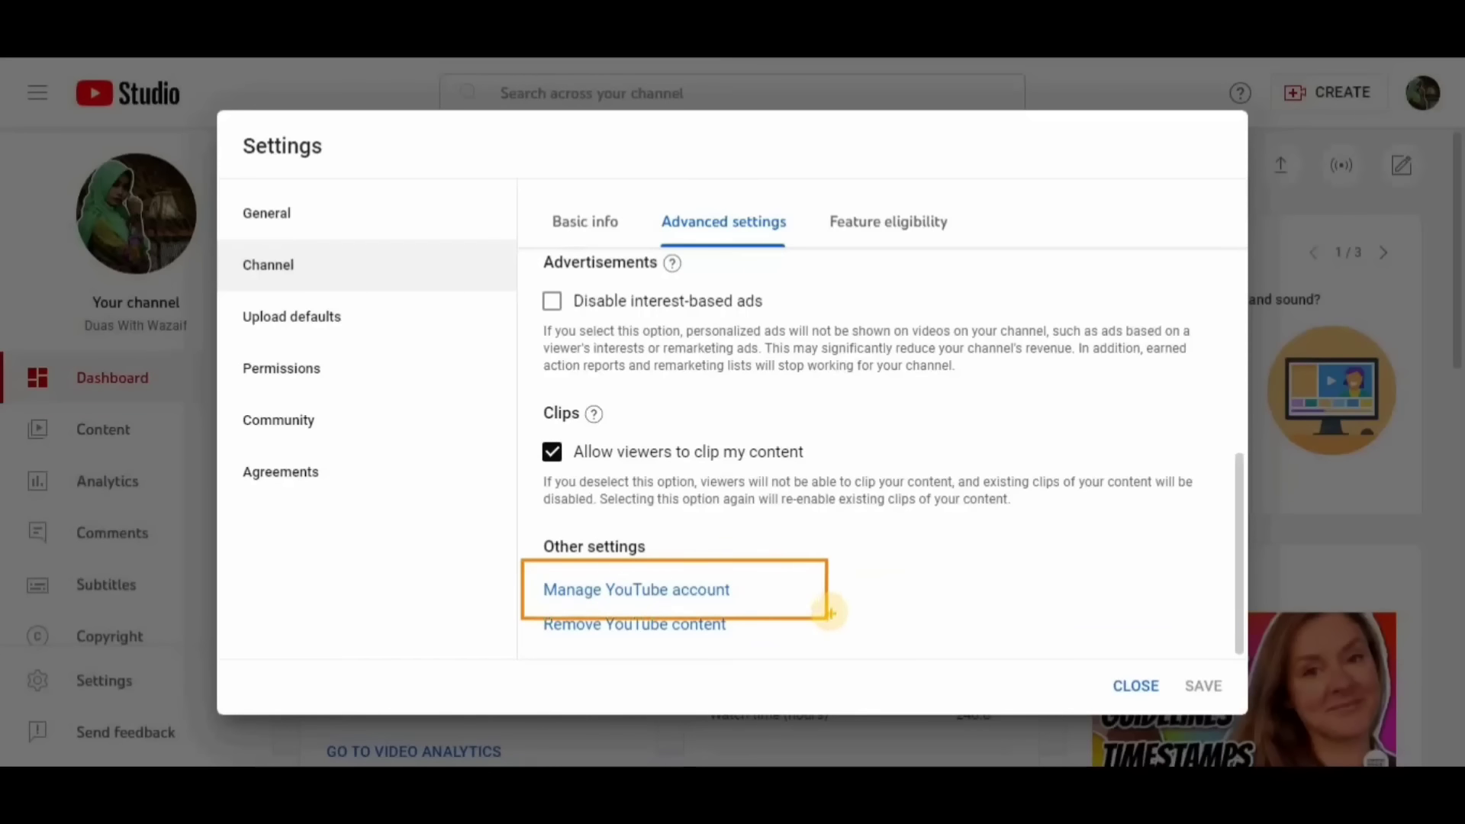
pyautogui.click(641, 599)
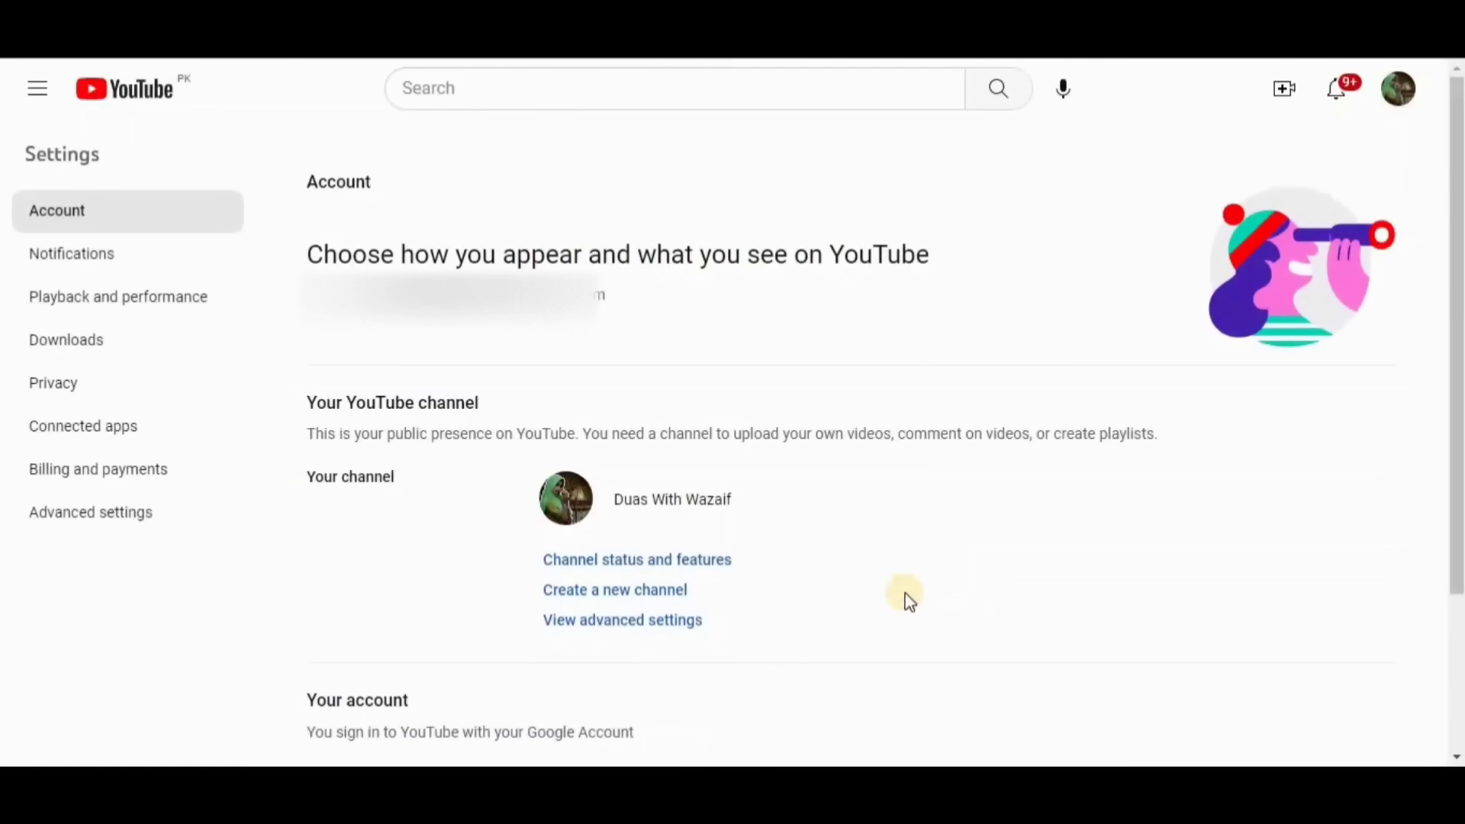
# Create a new channel named Duas With Wazaif, accepting that it creates a new Google Account with its own settings.
pyautogui.moveTo(531, 571); pyautogui.dragTo(714, 611)
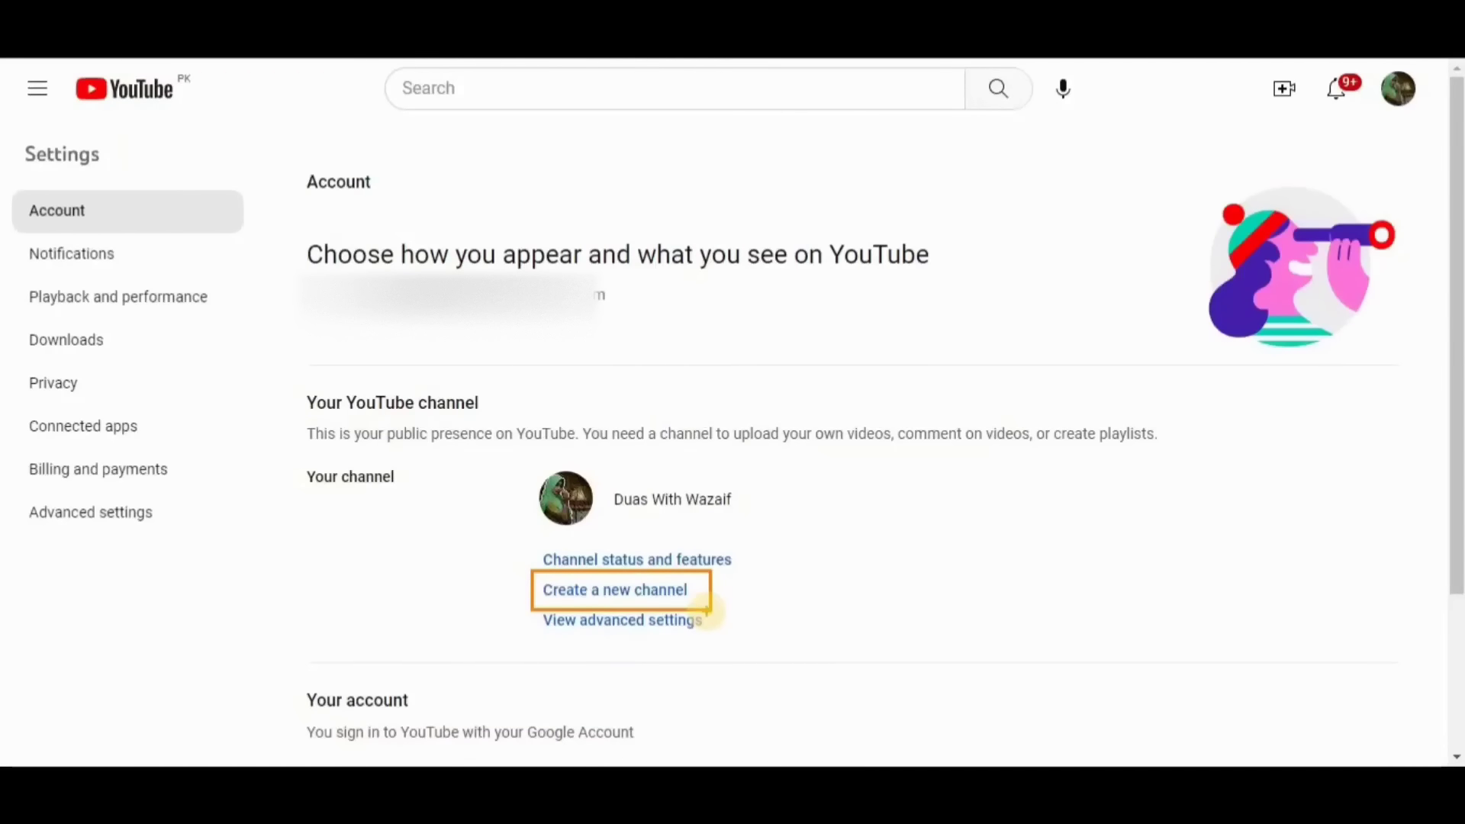
pyautogui.click(624, 600)
pyautogui.click(592, 505)
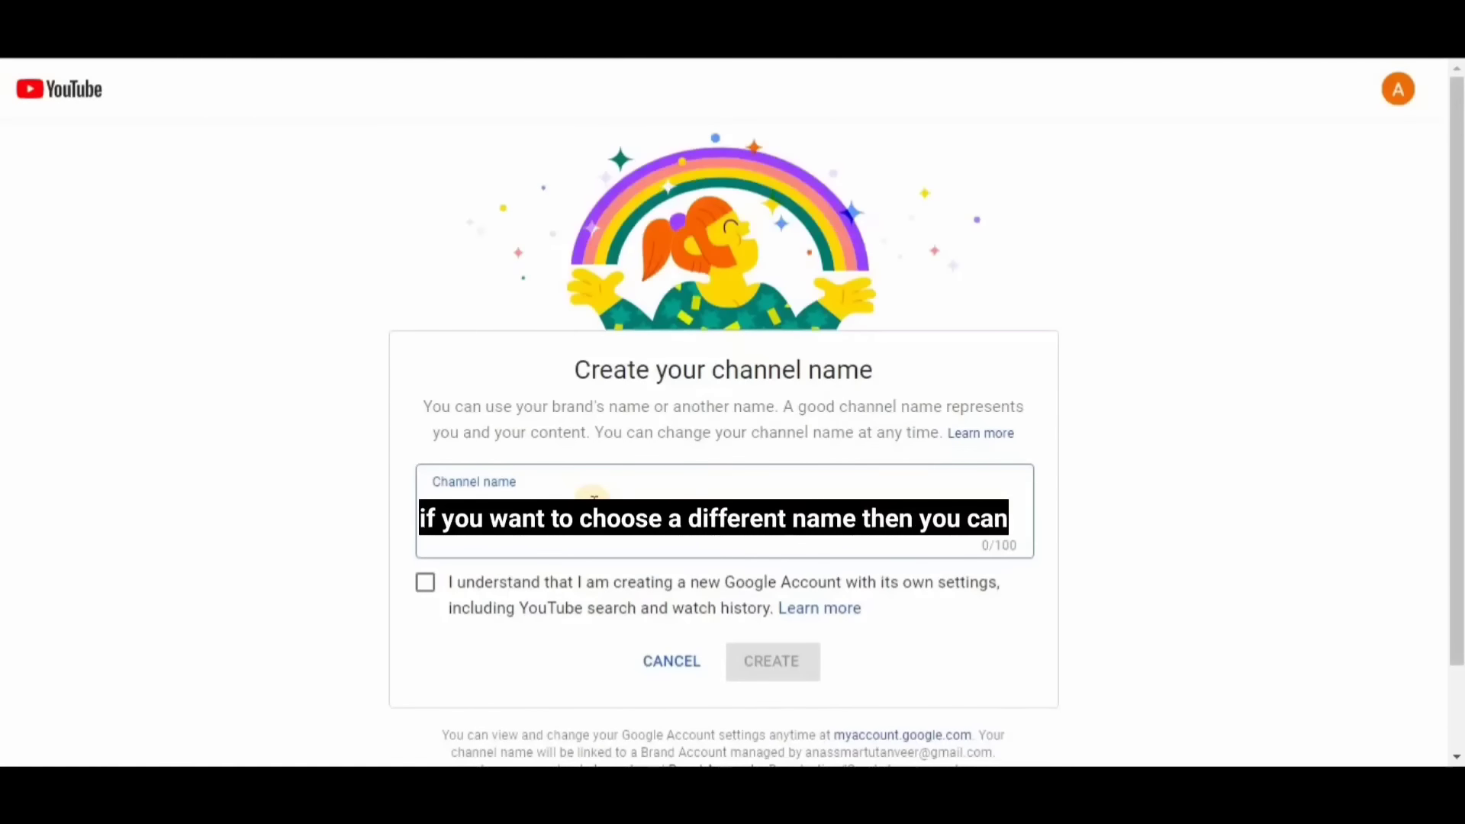
pyautogui.write('Smart ')
pyautogui.write('Tut')
pyautogui.write('Wazaif')
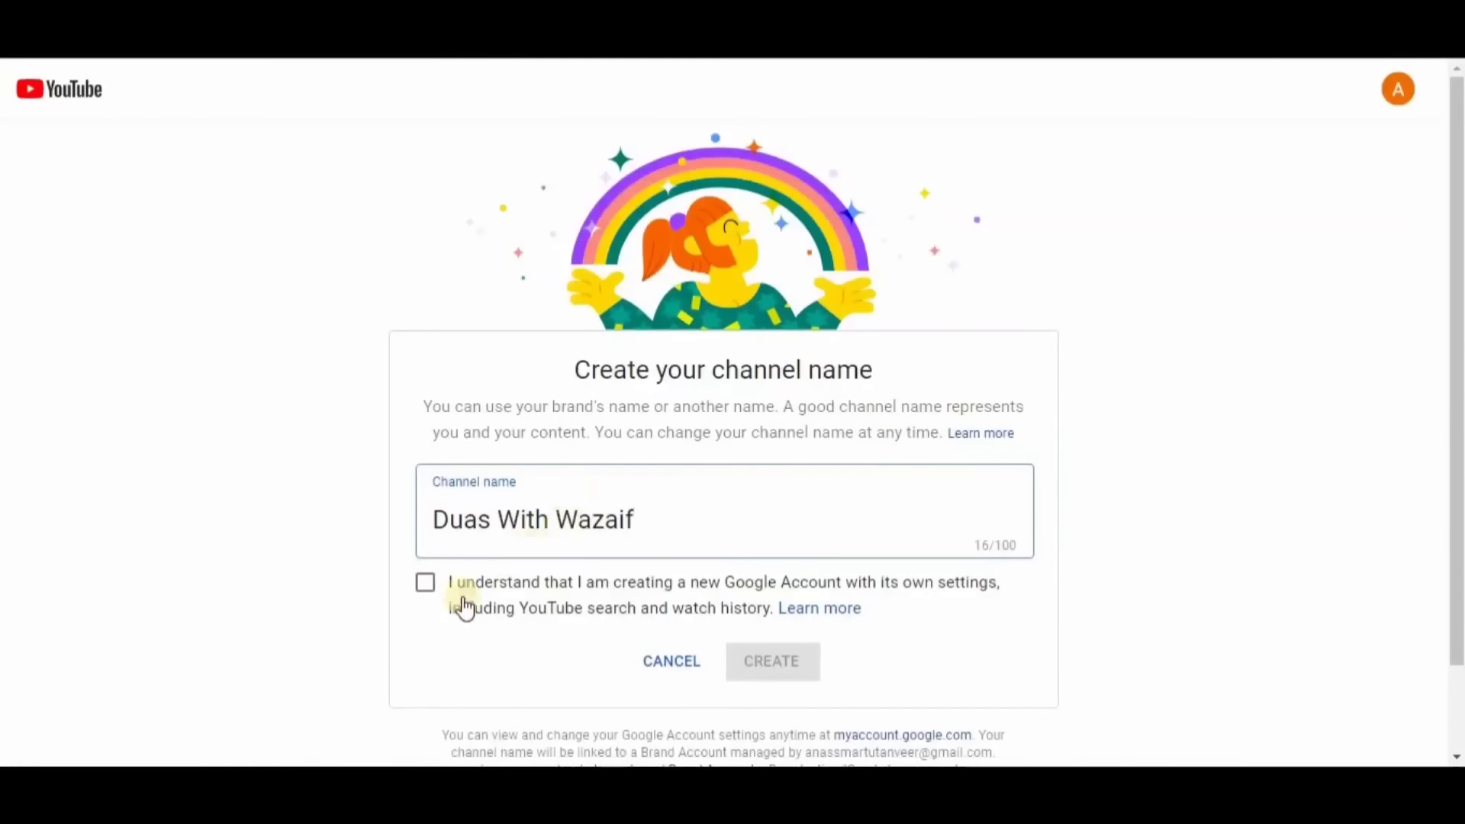
pyautogui.click(427, 589)
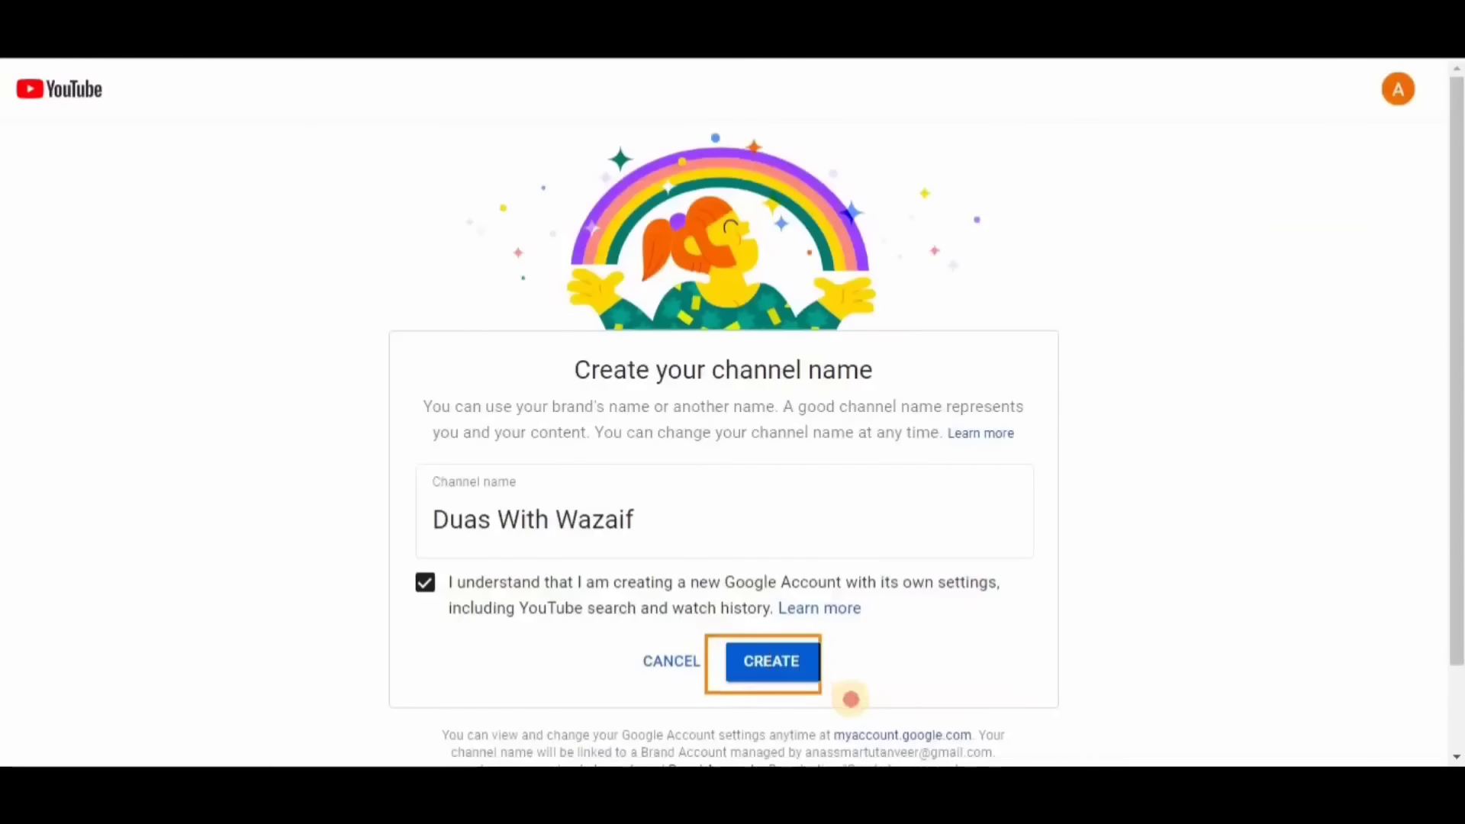
pyautogui.click(772, 670)
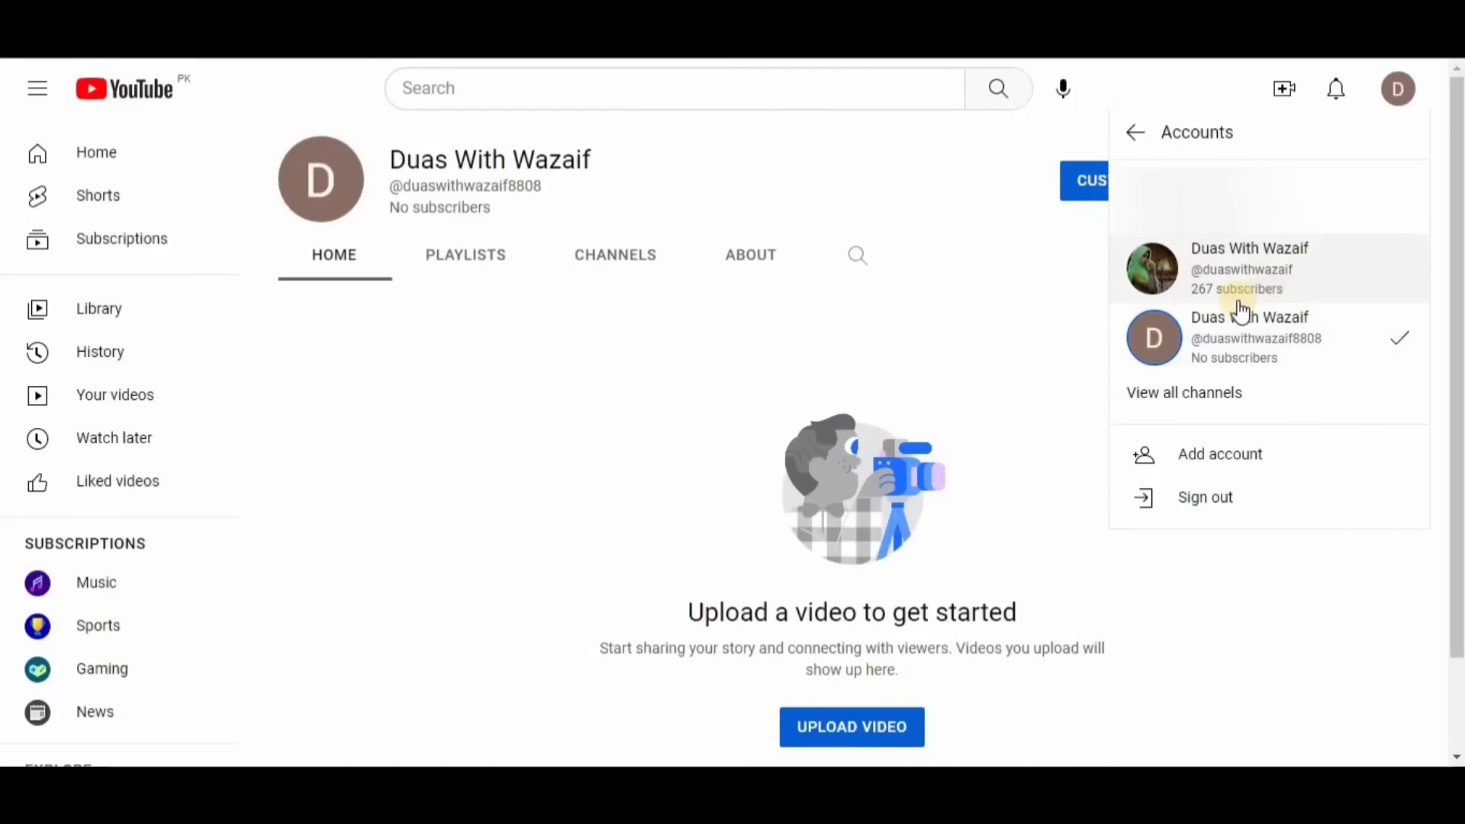
# Check both Duas With Wazaif channels in the account list and open customization for the new channel.
pyautogui.moveTo(1112, 224)
pyautogui.mouseDown()
pyautogui.moveTo(1300, 367)
pyautogui.moveTo(1431, 377)
pyautogui.mouseUp()
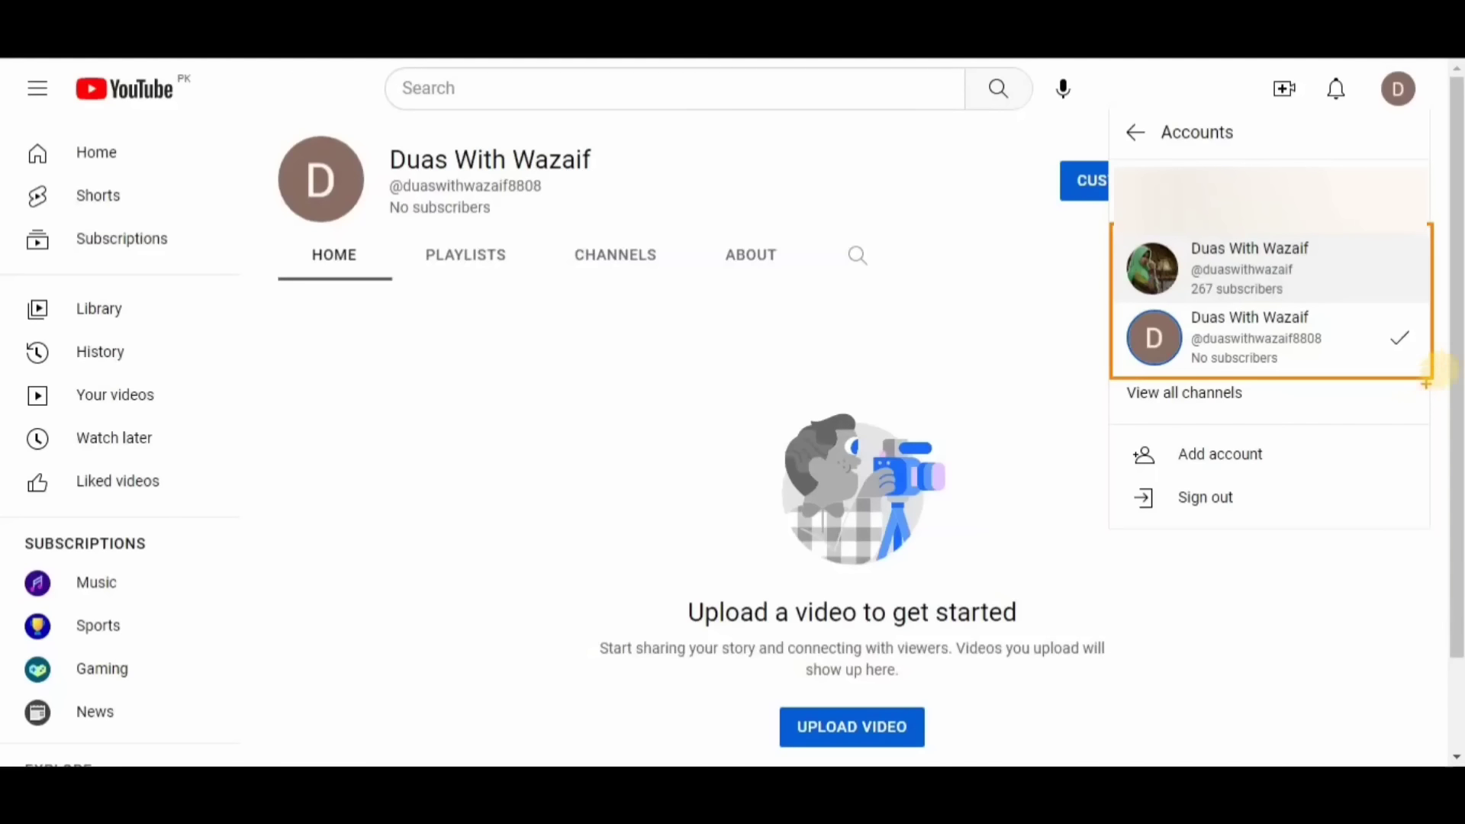
pyautogui.click(993, 174)
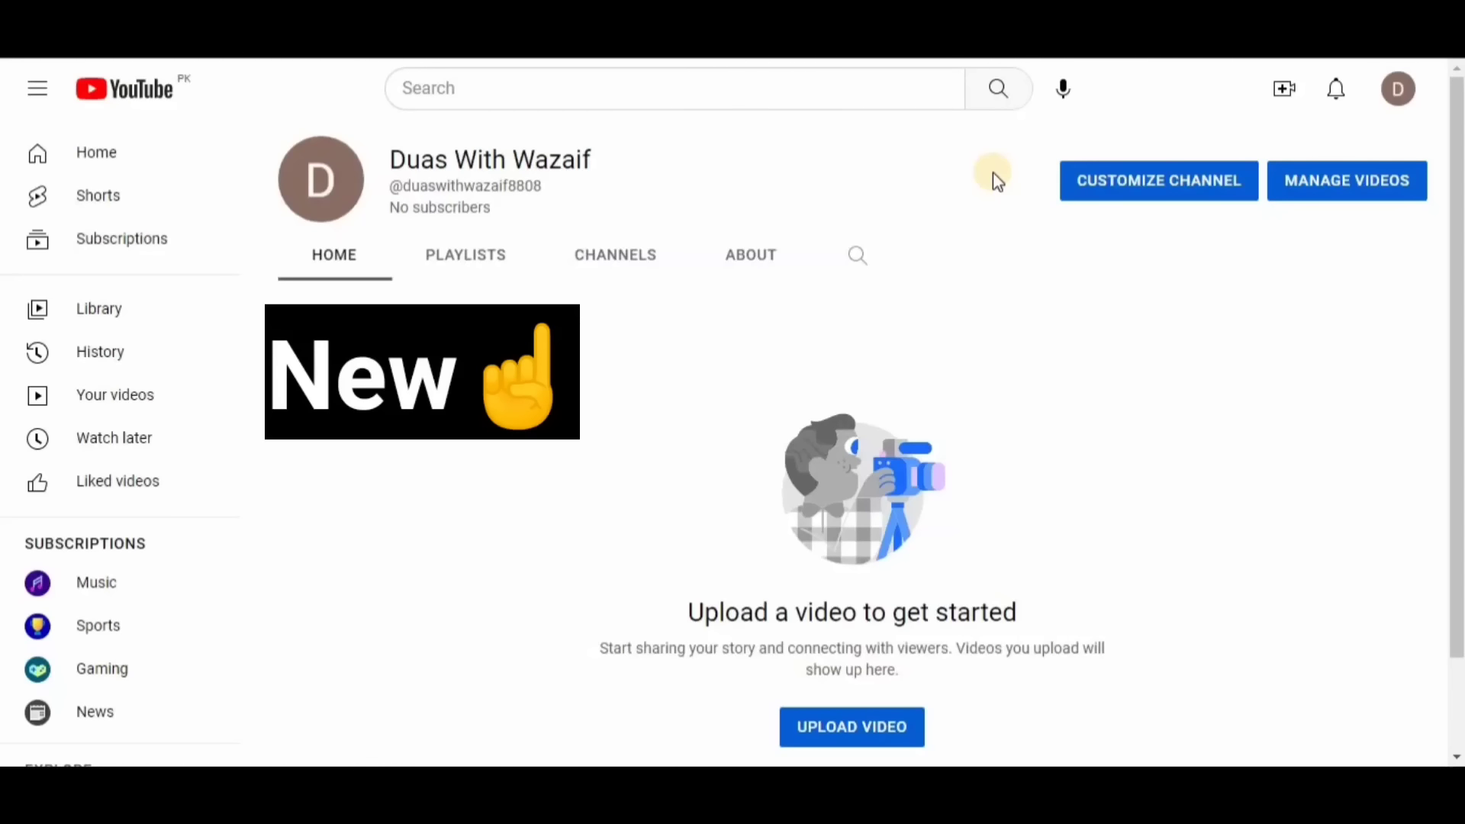
pyautogui.click(1183, 200)
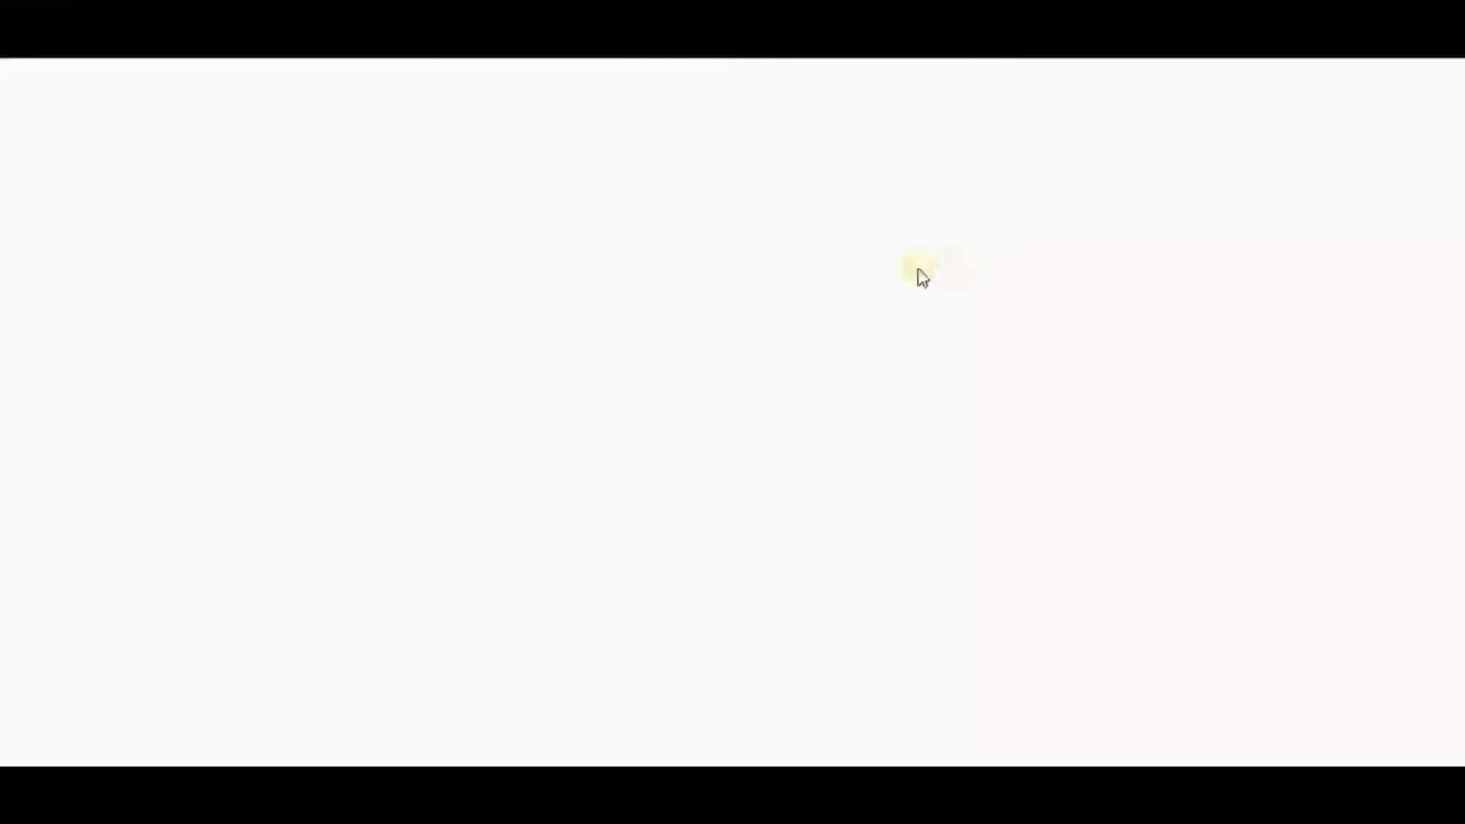
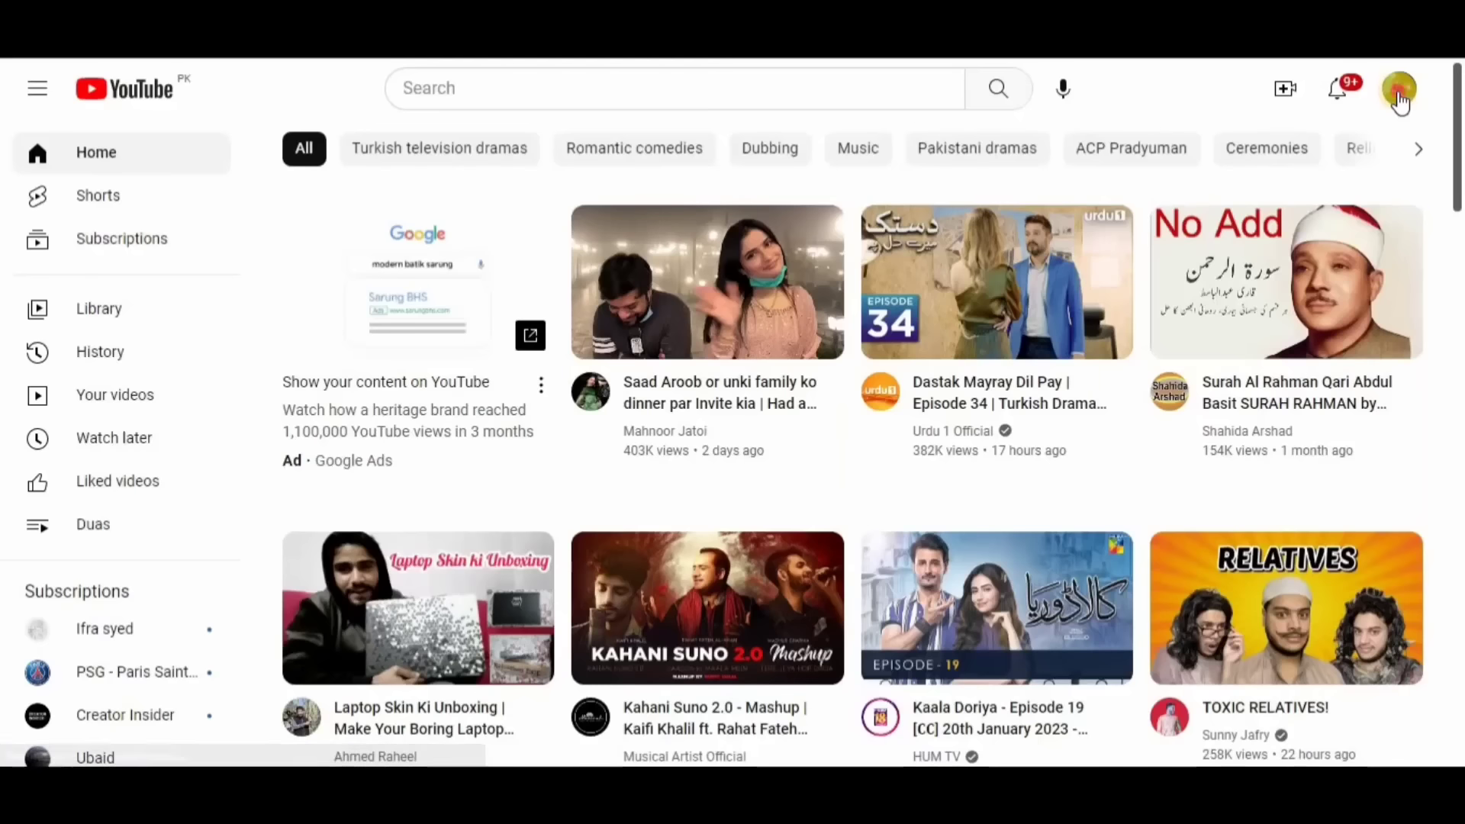
# Open the original Duas With Wazaif channel's video management page in Studio and dismiss the feature tips.
pyautogui.click(1400, 90)
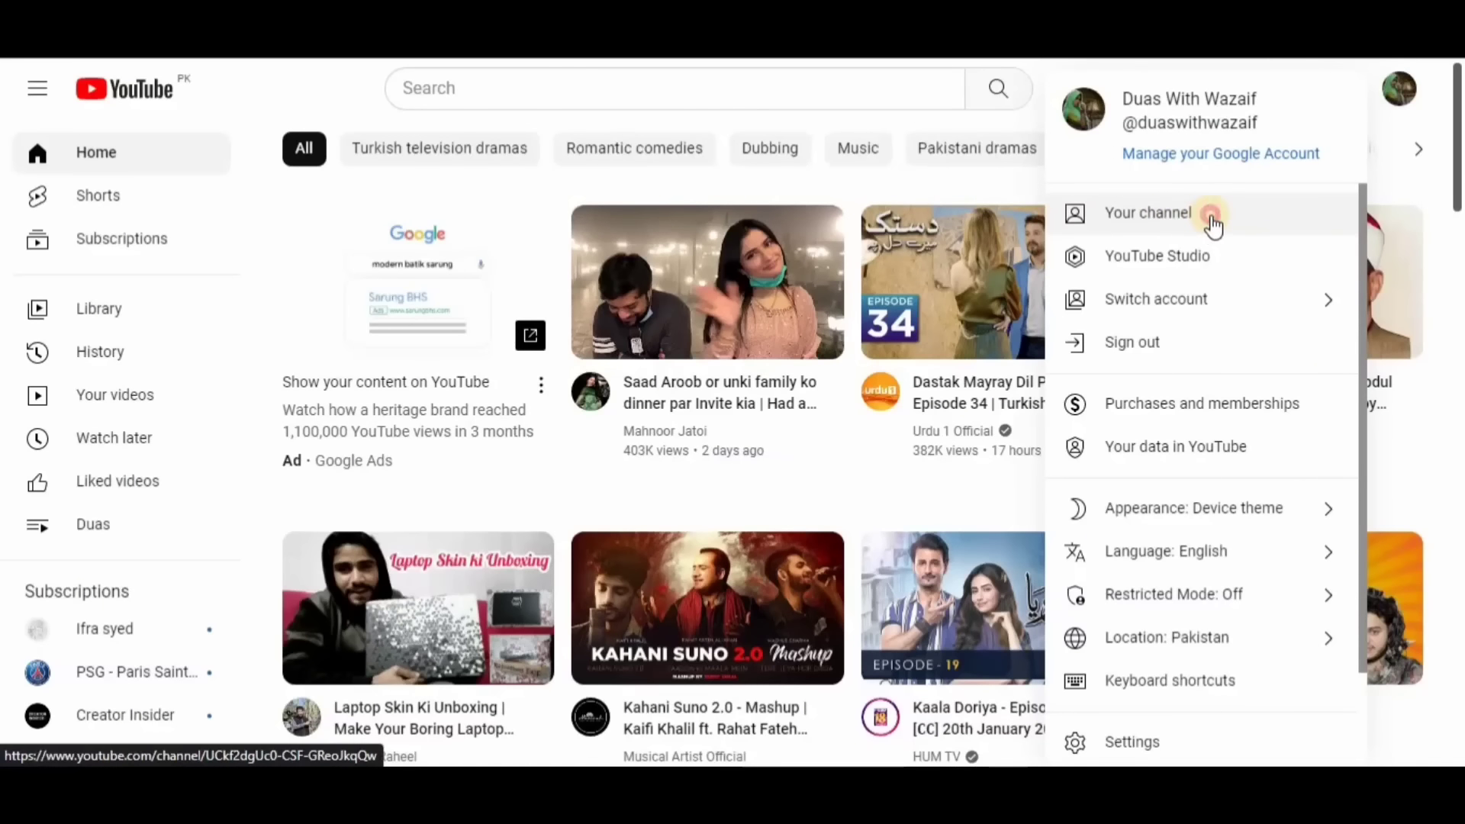
pyautogui.click(1182, 223)
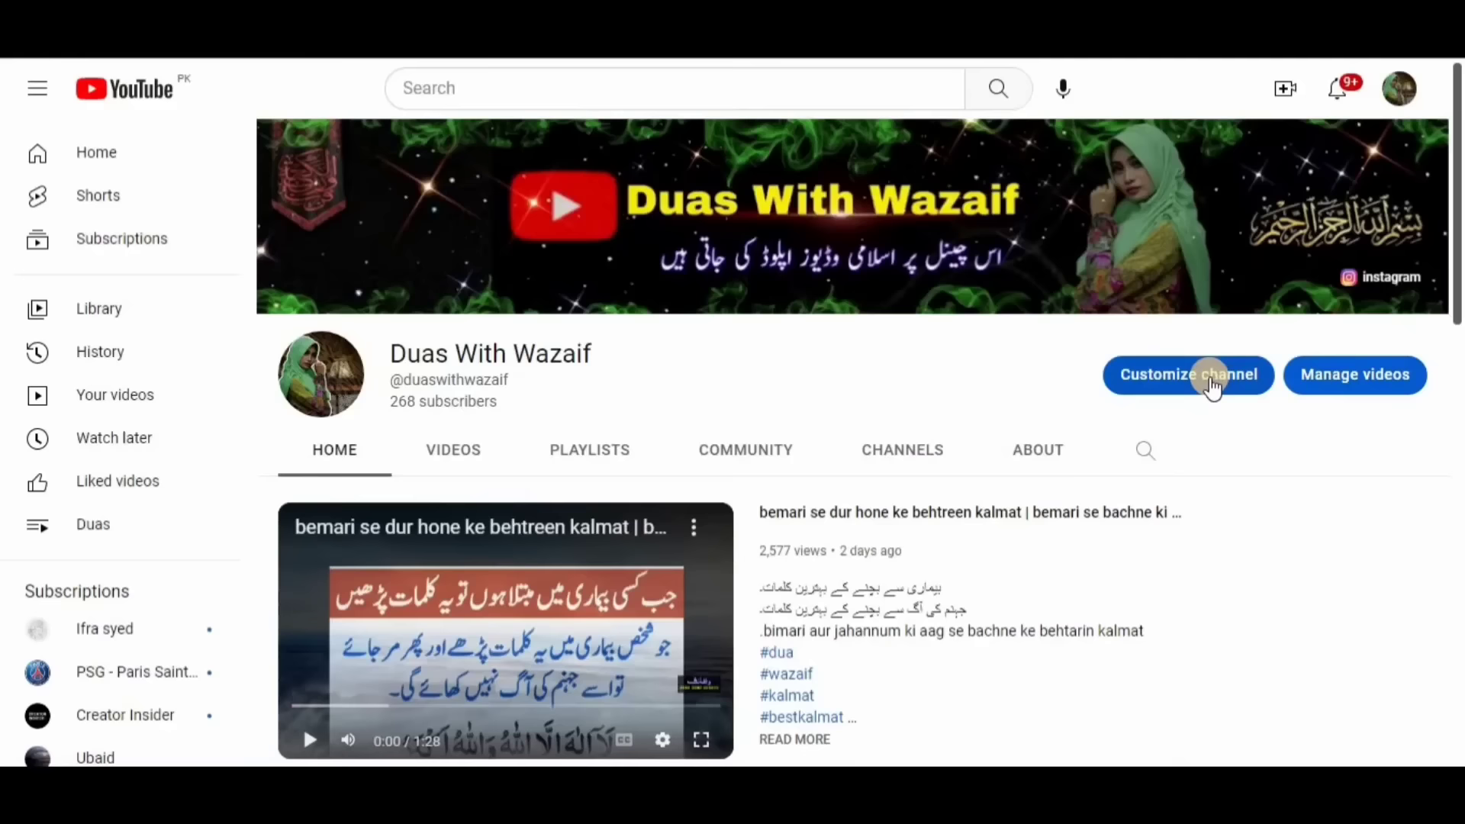
pyautogui.click(1301, 385)
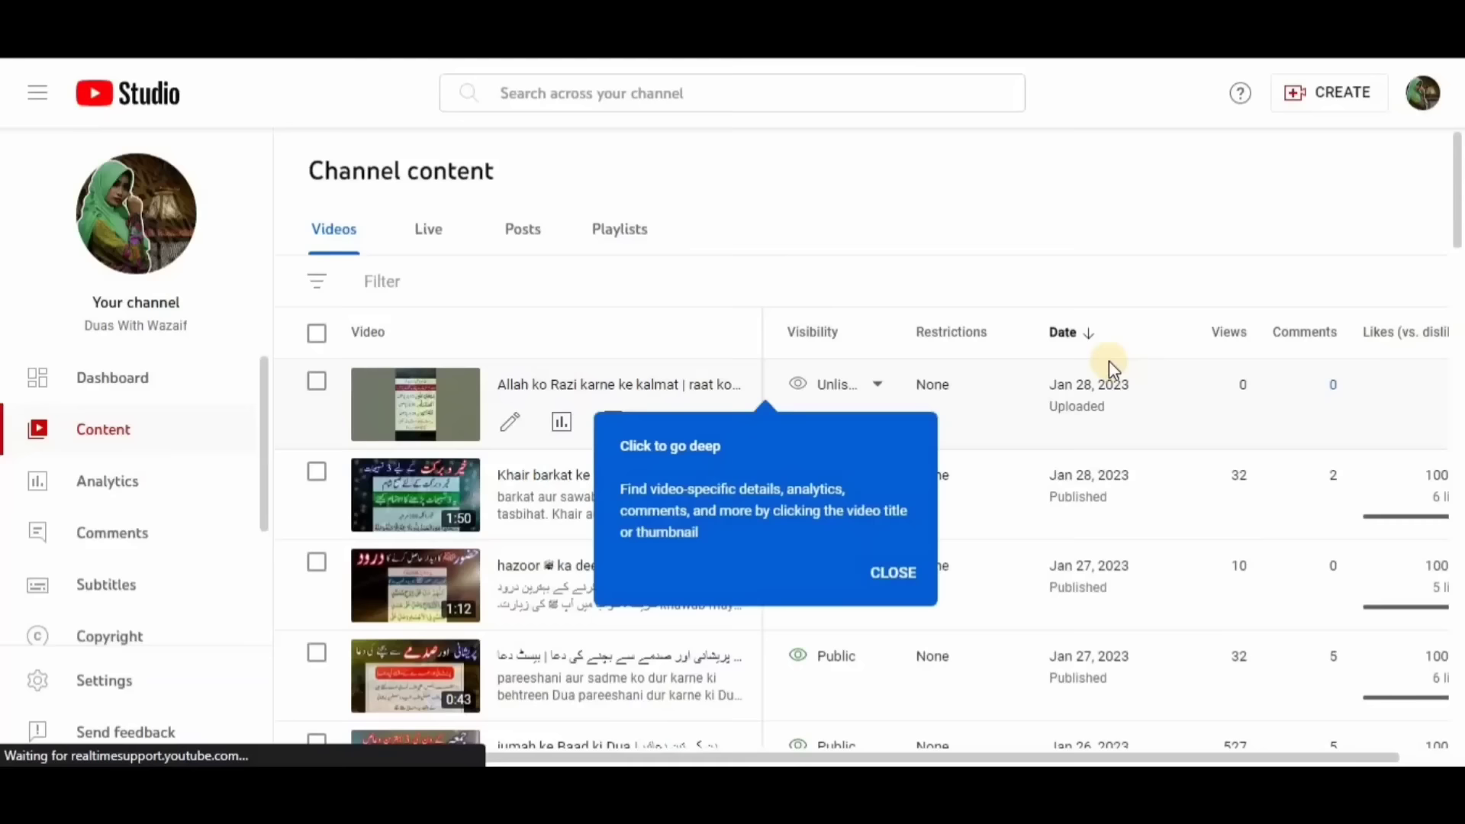
pyautogui.click(898, 573)
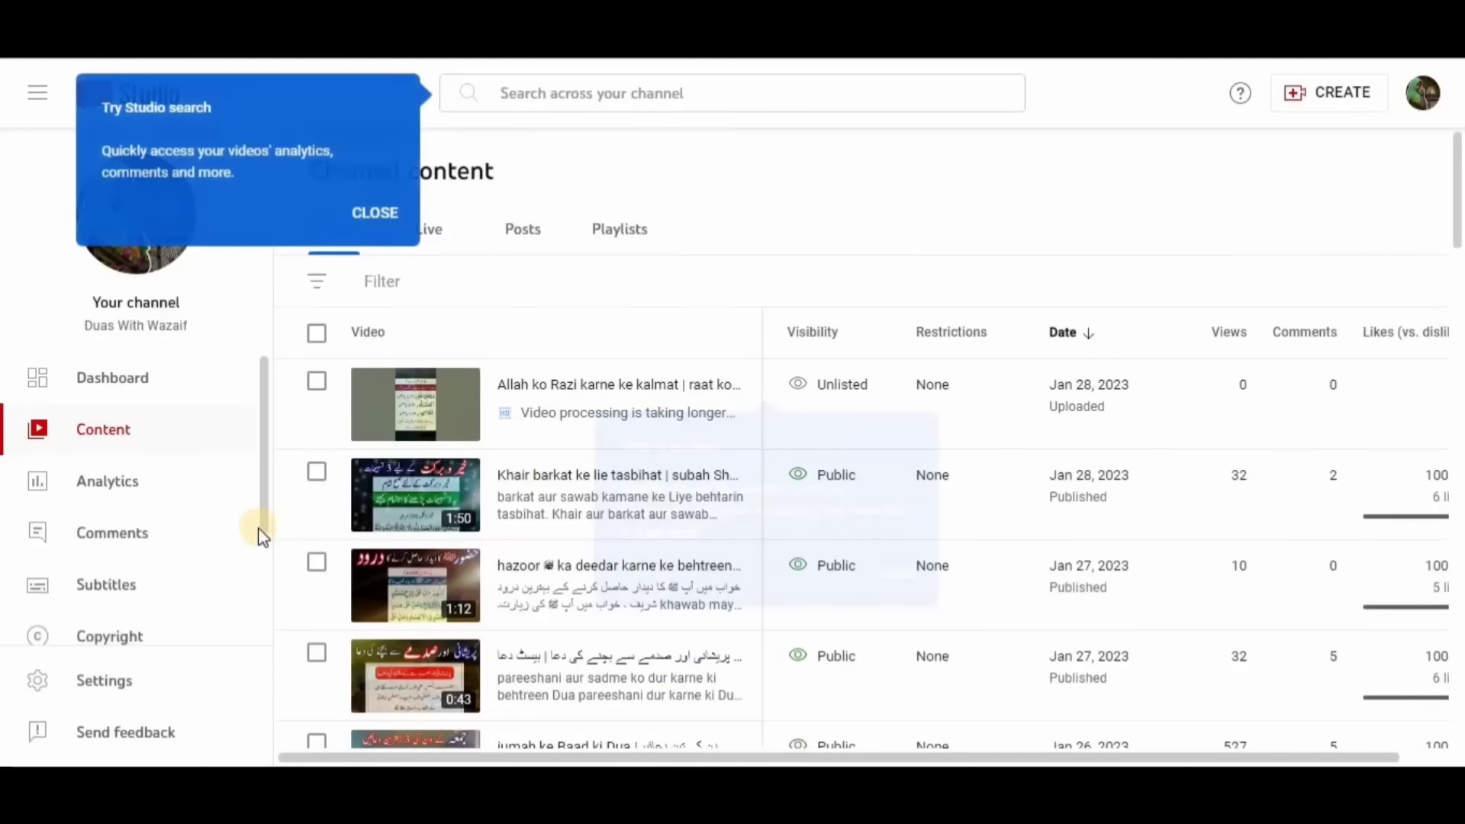
pyautogui.click(376, 218)
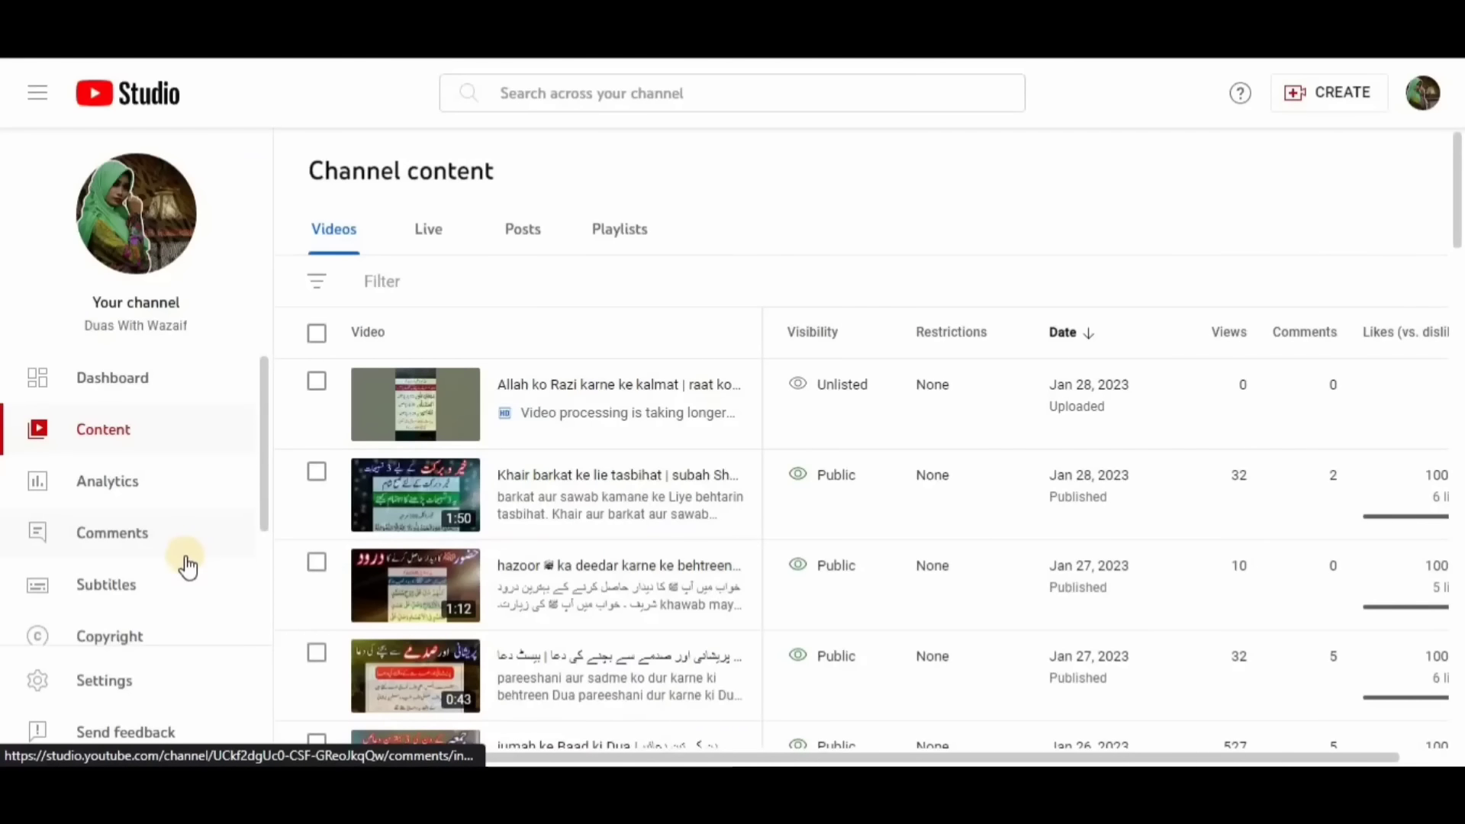
# Open the original channel's Studio settings and check who has permissions for Duas With Wazaif.
pyautogui.click(197, 701)
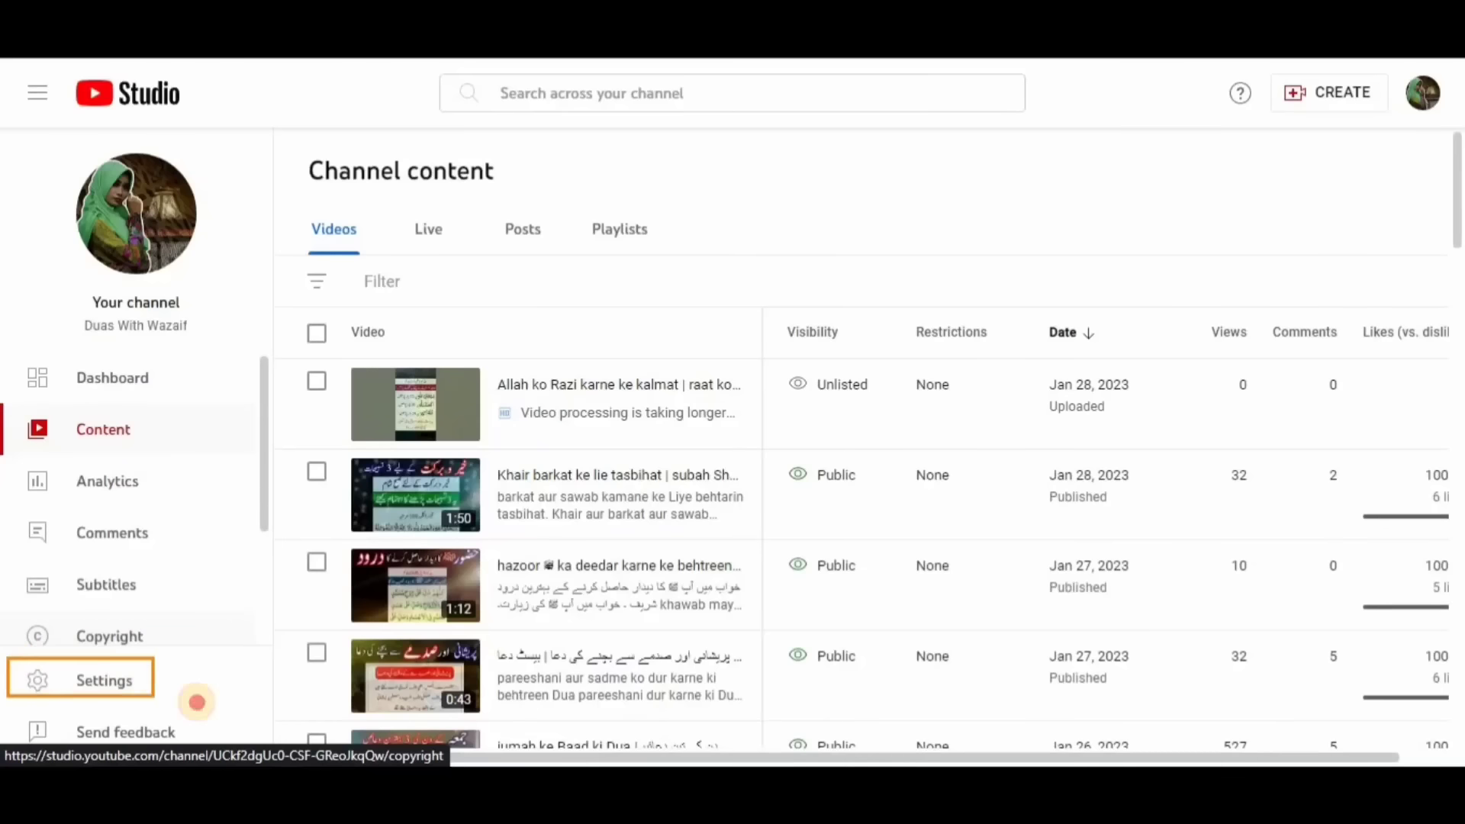
pyautogui.click(120, 679)
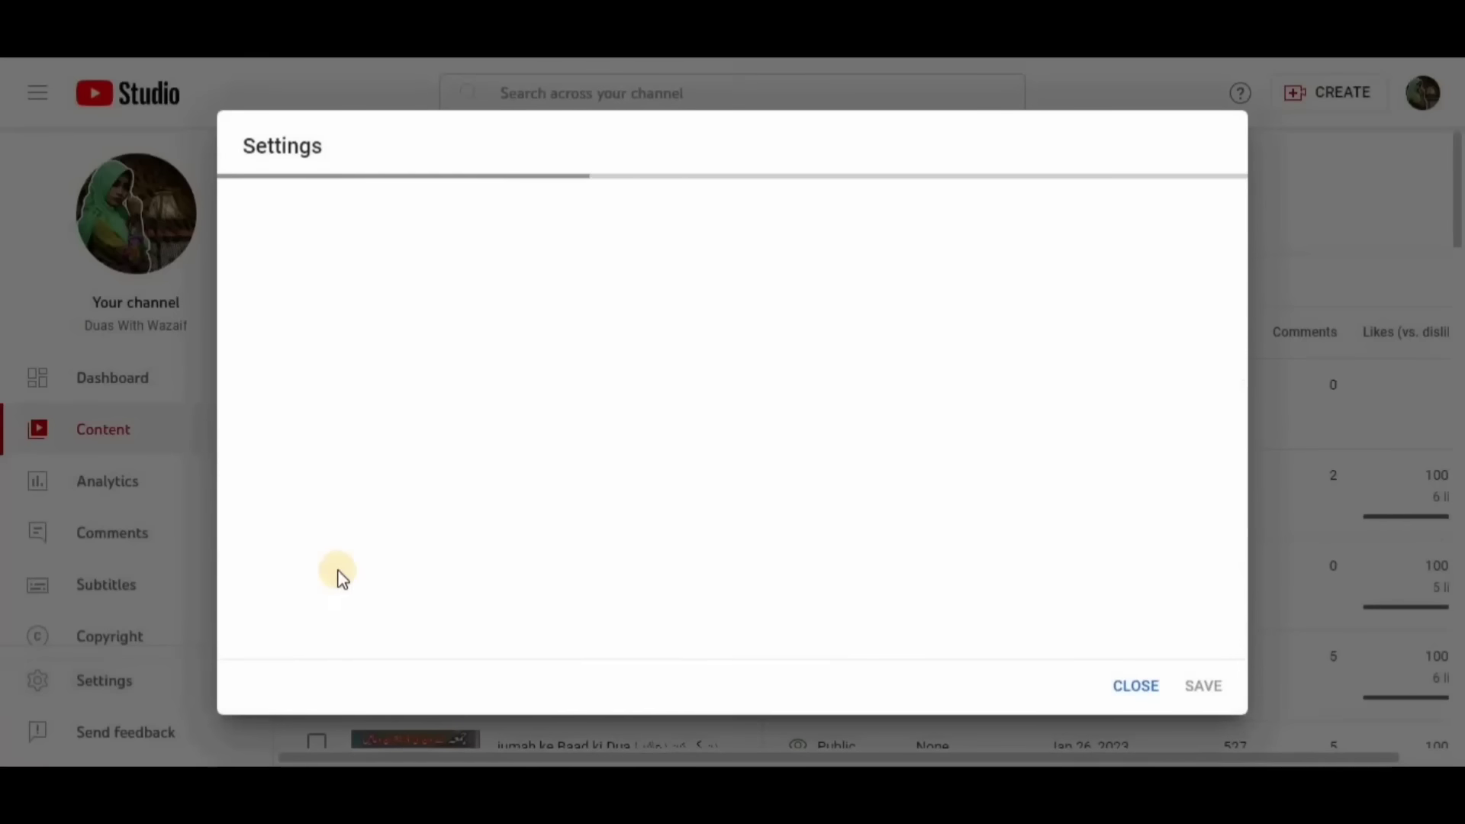
pyautogui.click(288, 370)
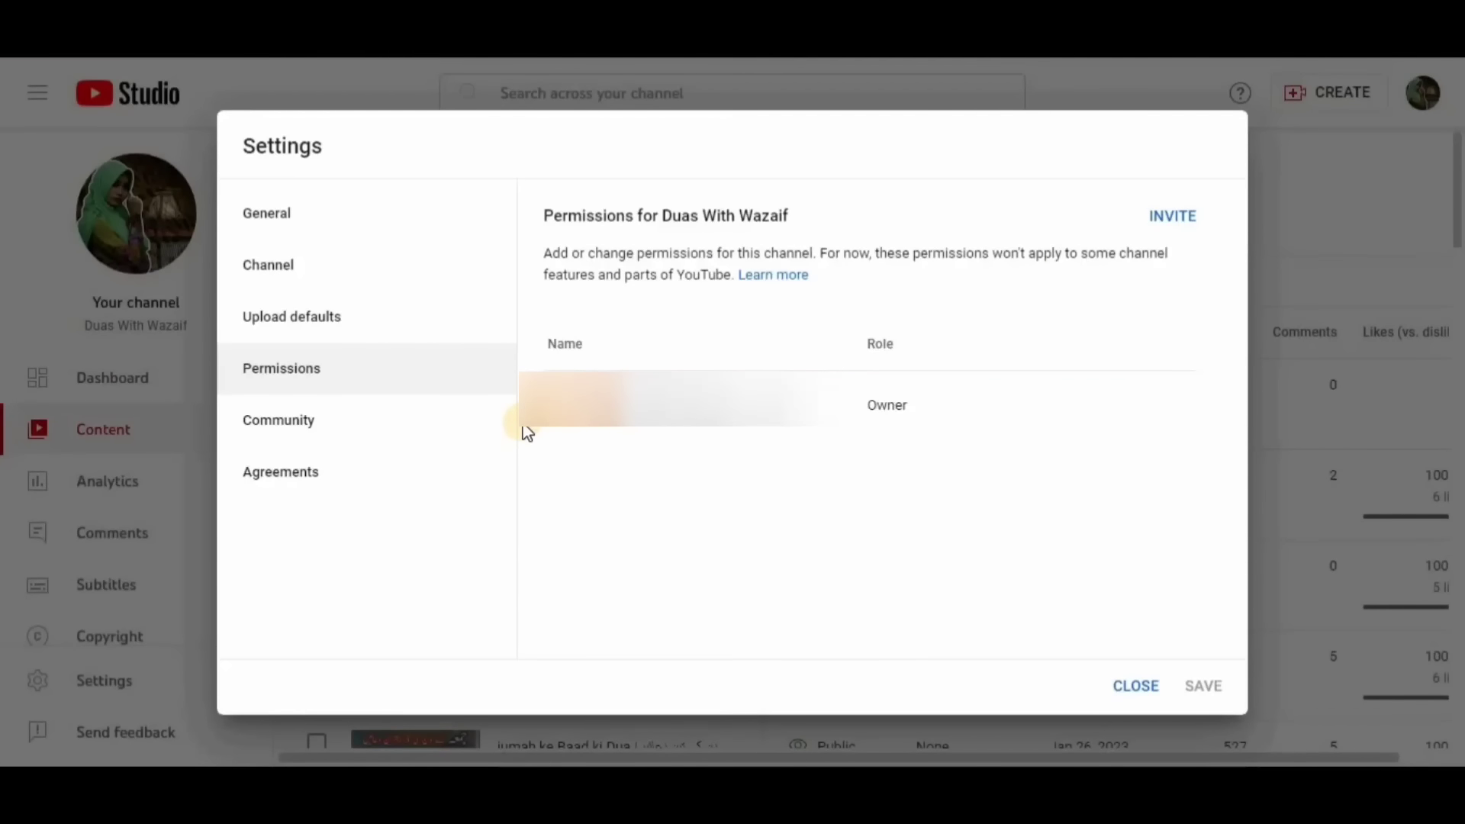
# Go to the YouTube account management page through the channel's advanced settings.
pyautogui.click(259, 269)
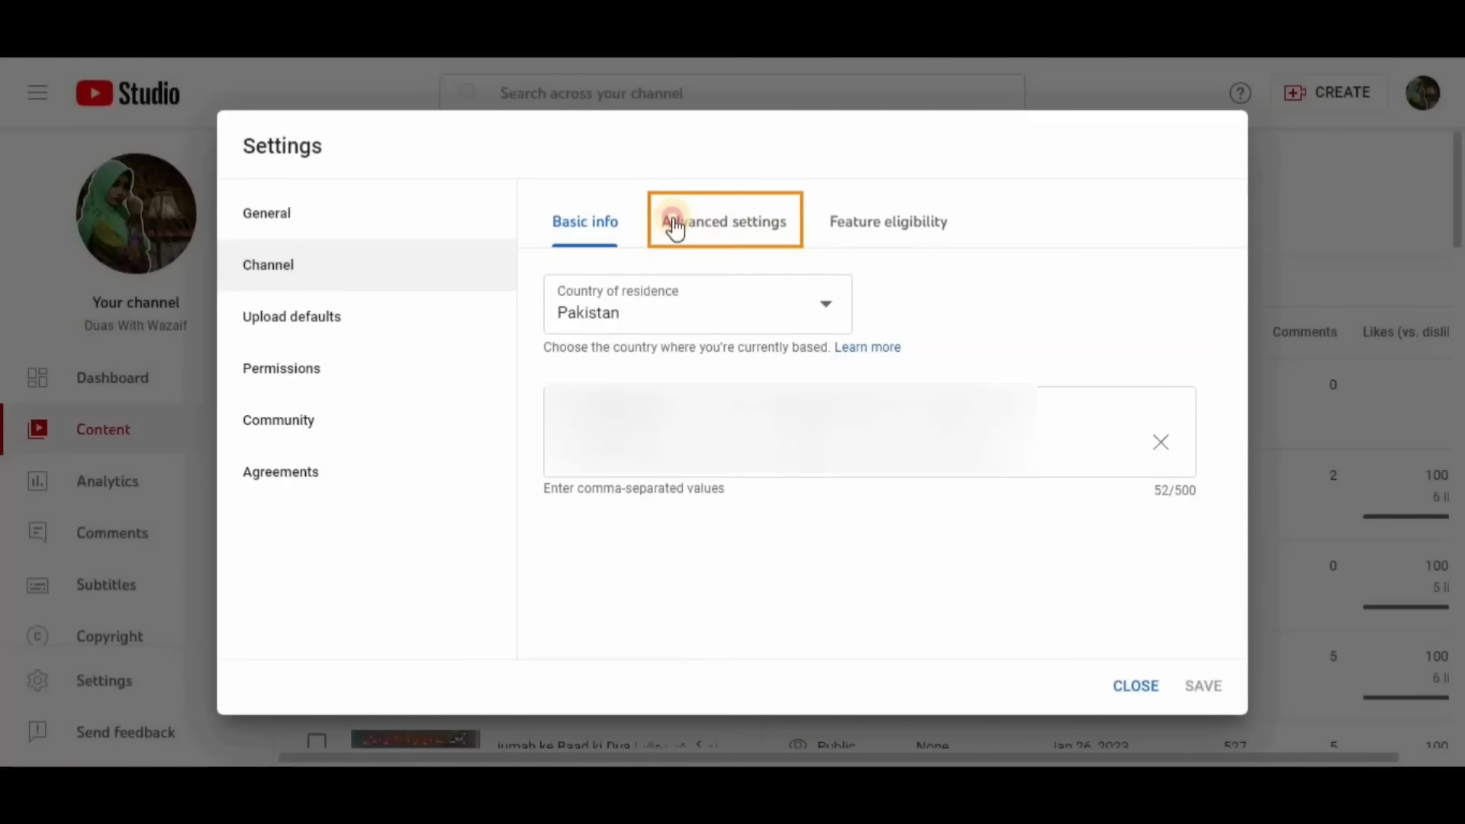
pyautogui.click(707, 227)
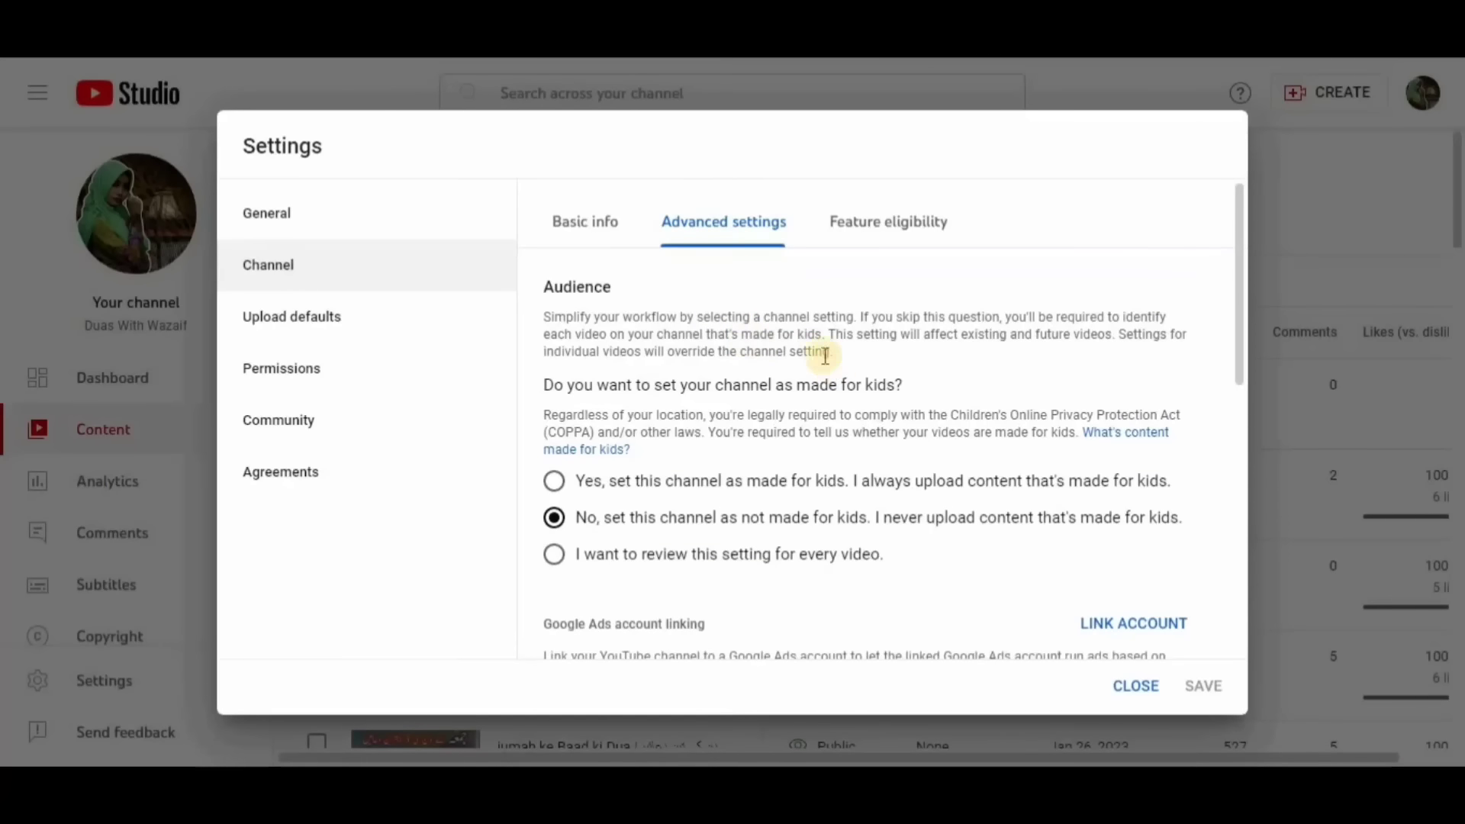
pyautogui.moveTo(1240, 302); pyautogui.dragTo(1238, 598)
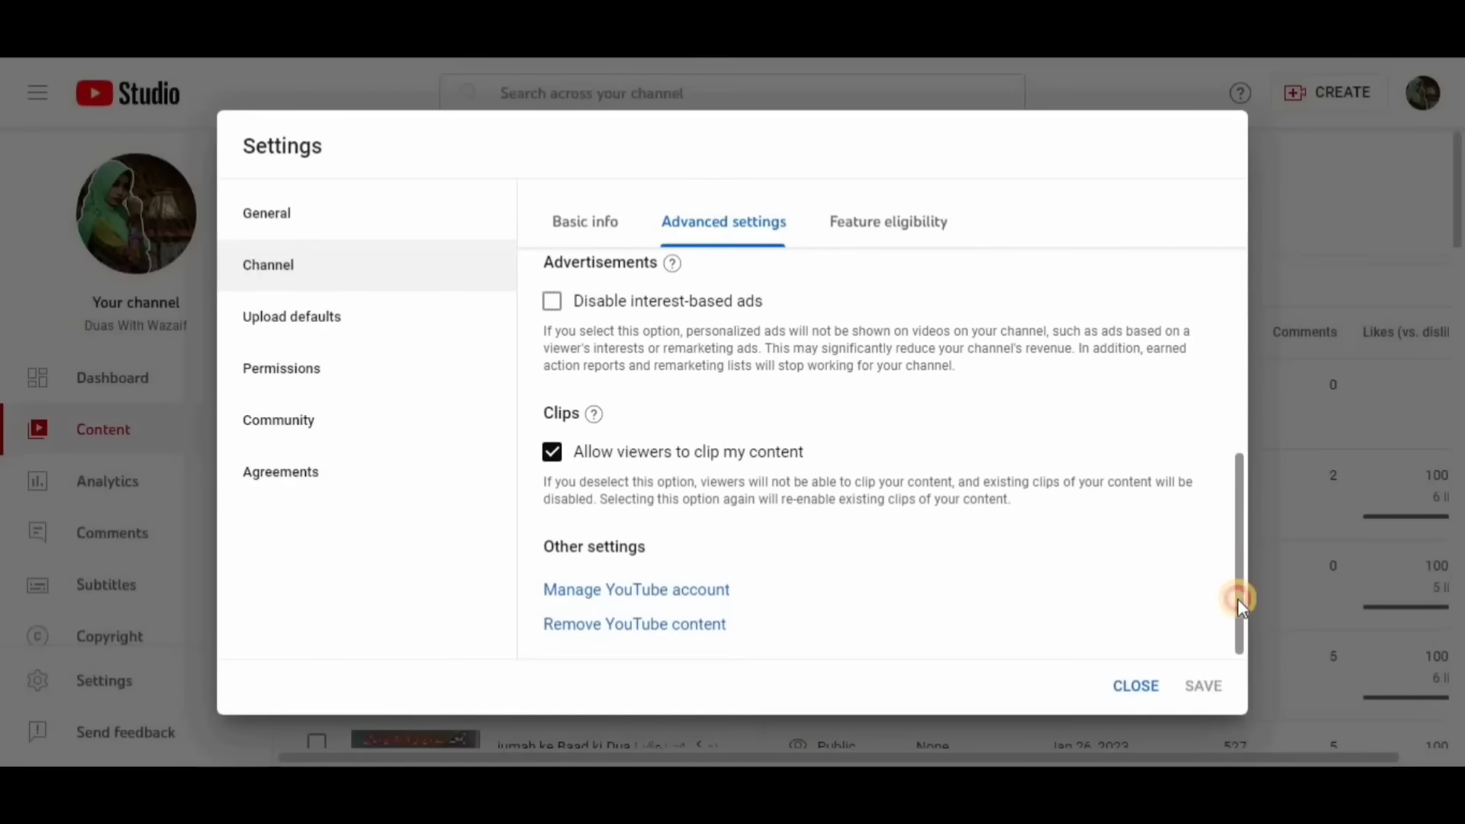
pyautogui.moveTo(537, 567)
pyautogui.mouseDown()
pyautogui.moveTo(638, 598)
pyautogui.moveTo(773, 608)
pyautogui.mouseUp()
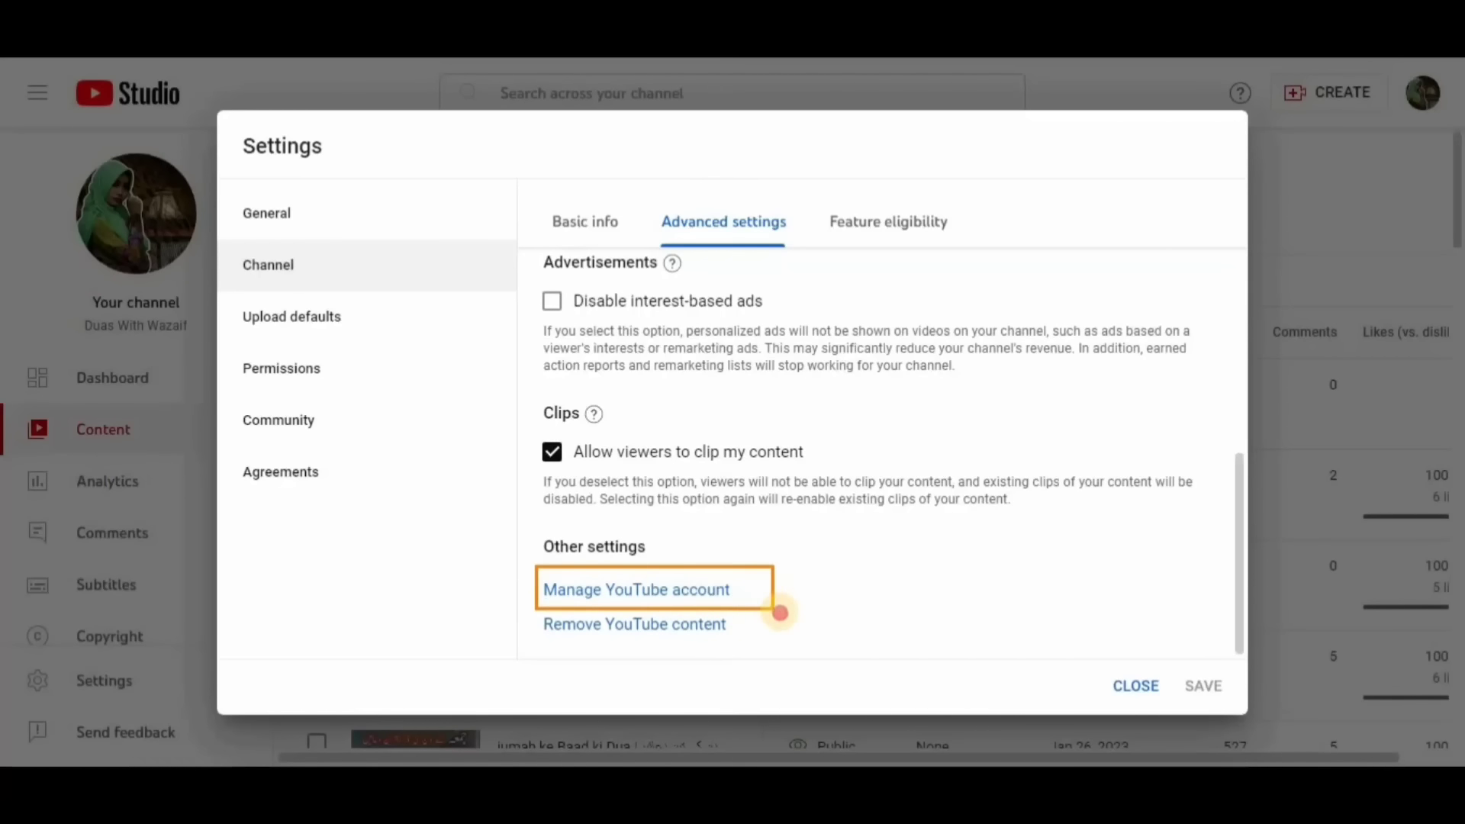
pyautogui.click(592, 599)
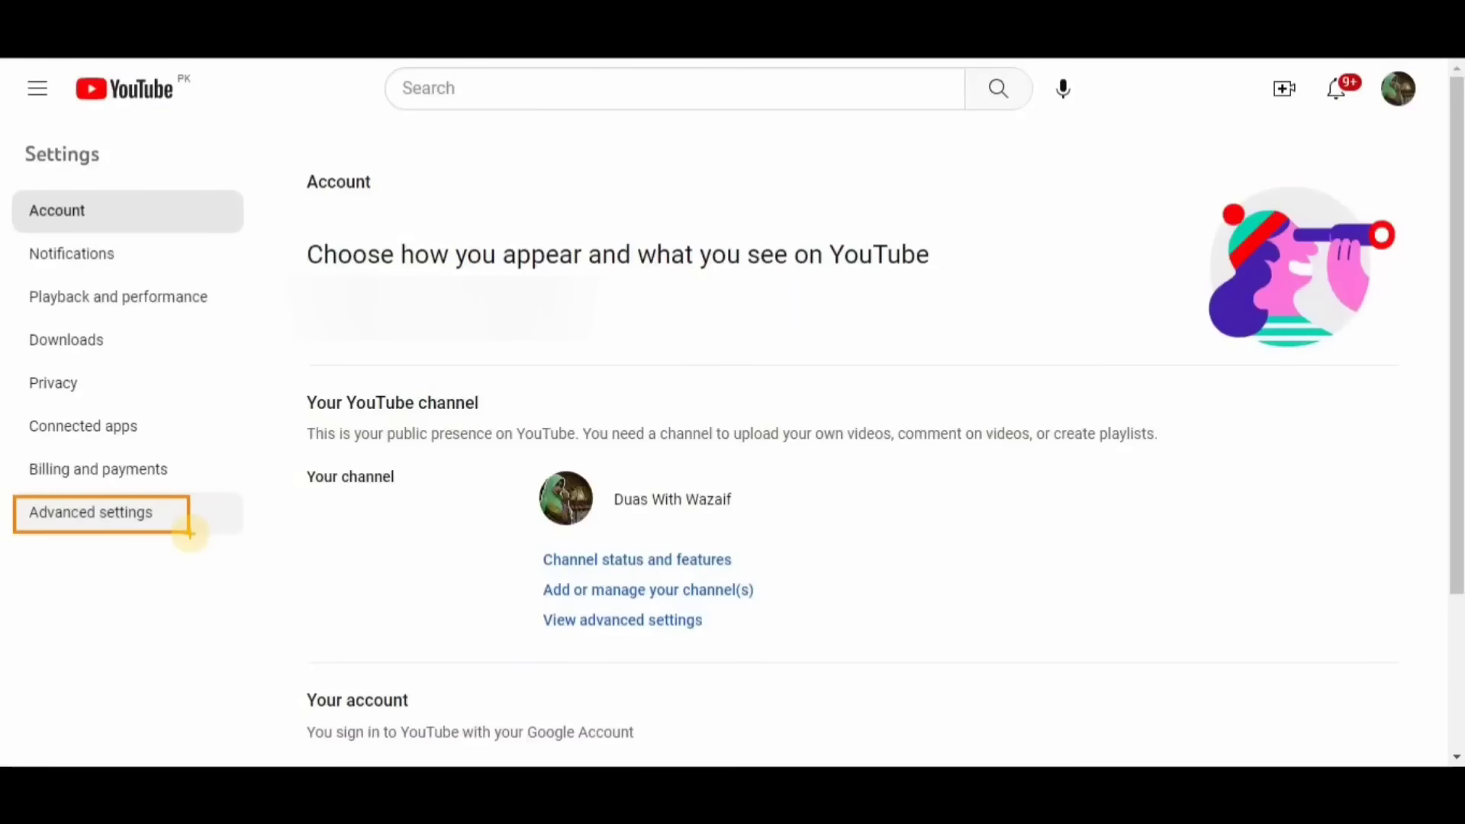
# Start moving the channel to a Brand Account from the YouTube account's advanced settings.
pyautogui.click(115, 524)
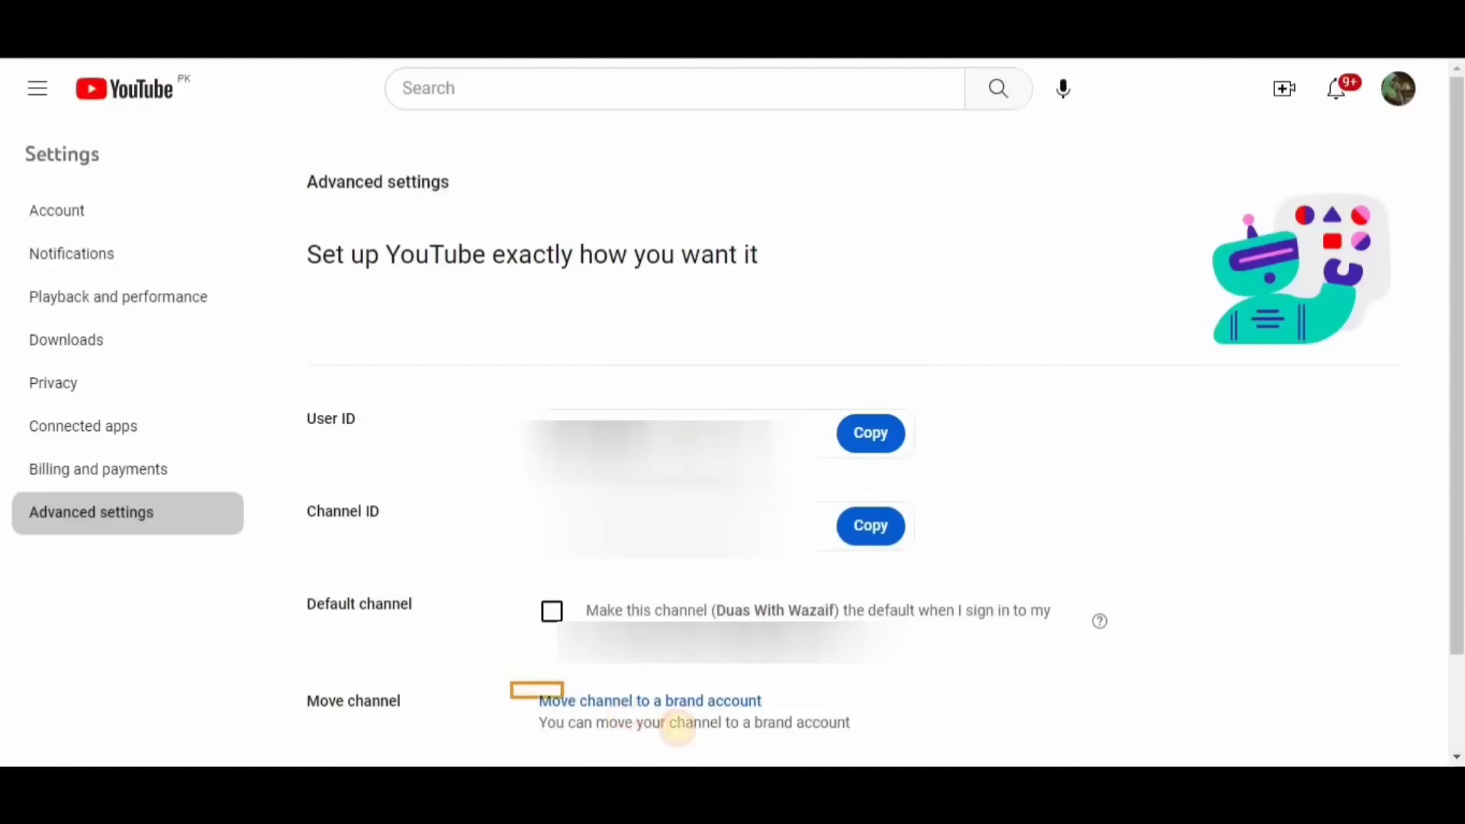
pyautogui.moveTo(678, 729); pyautogui.dragTo(891, 740)
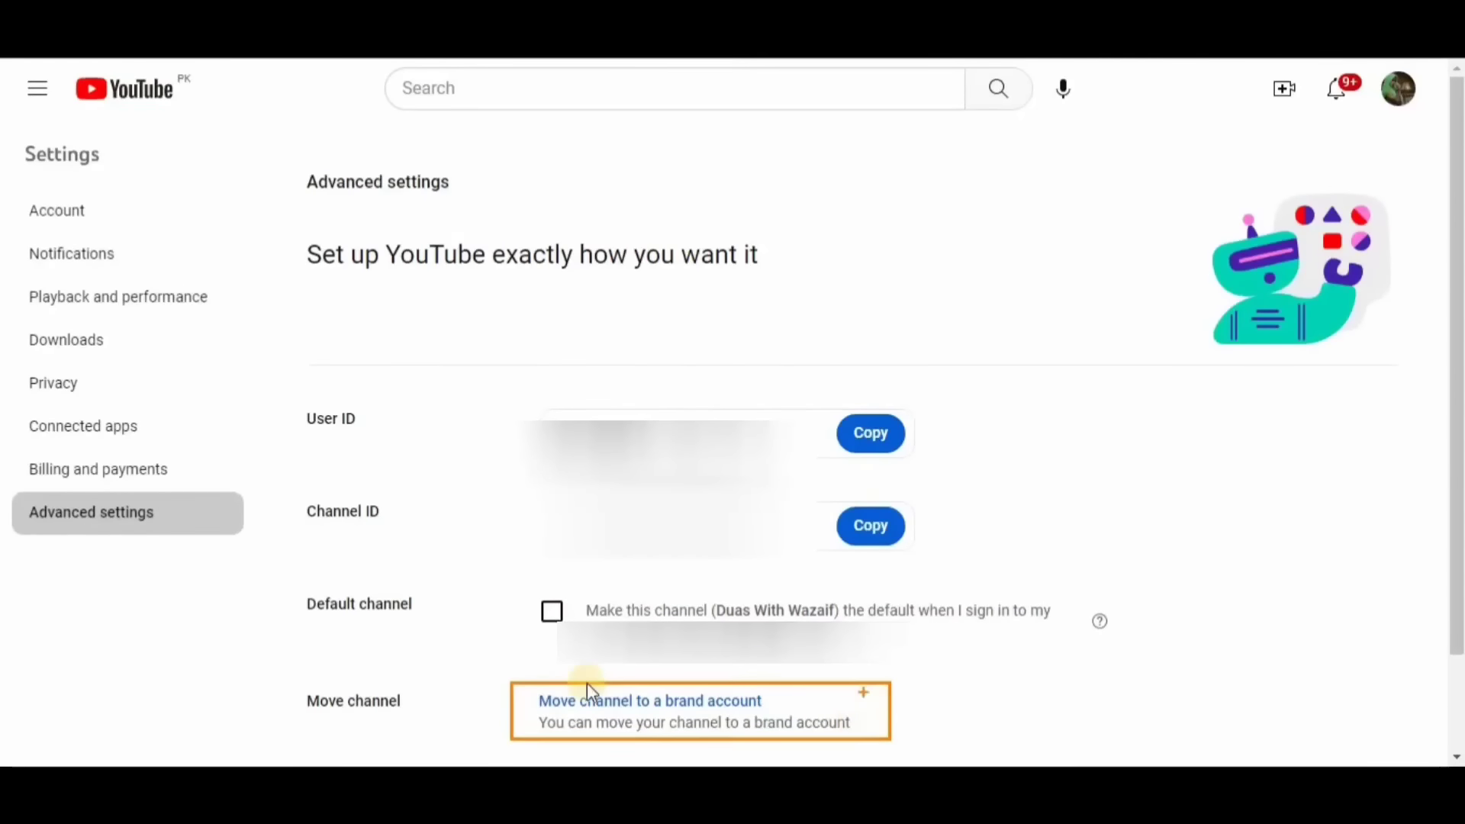
pyautogui.click(687, 714)
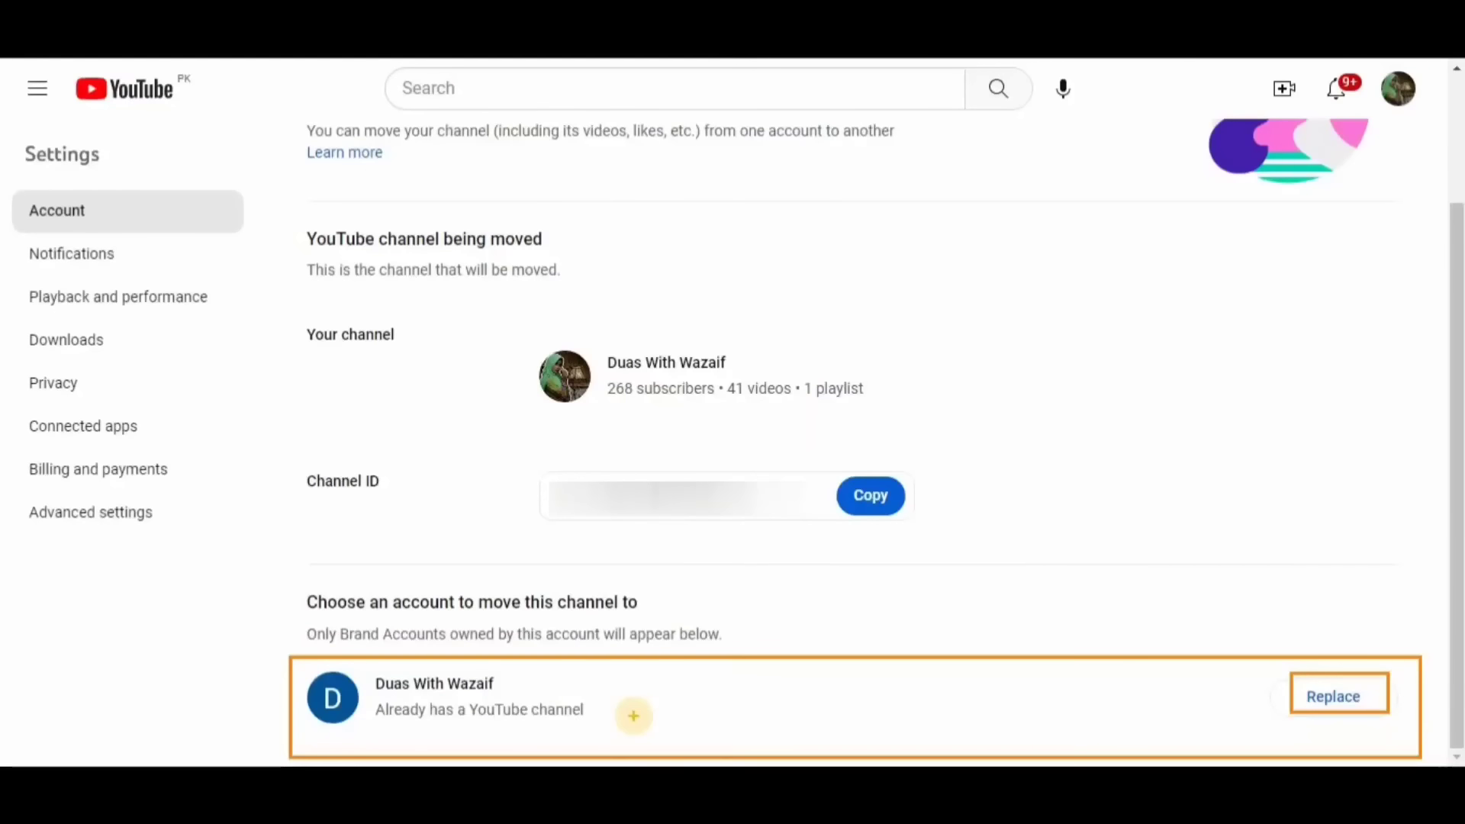
# Move the channel to the Duas With Wazaif Brand Account, replacing its existing channel and acknowledging that channel's permanent deletion.
pyautogui.click(1320, 700)
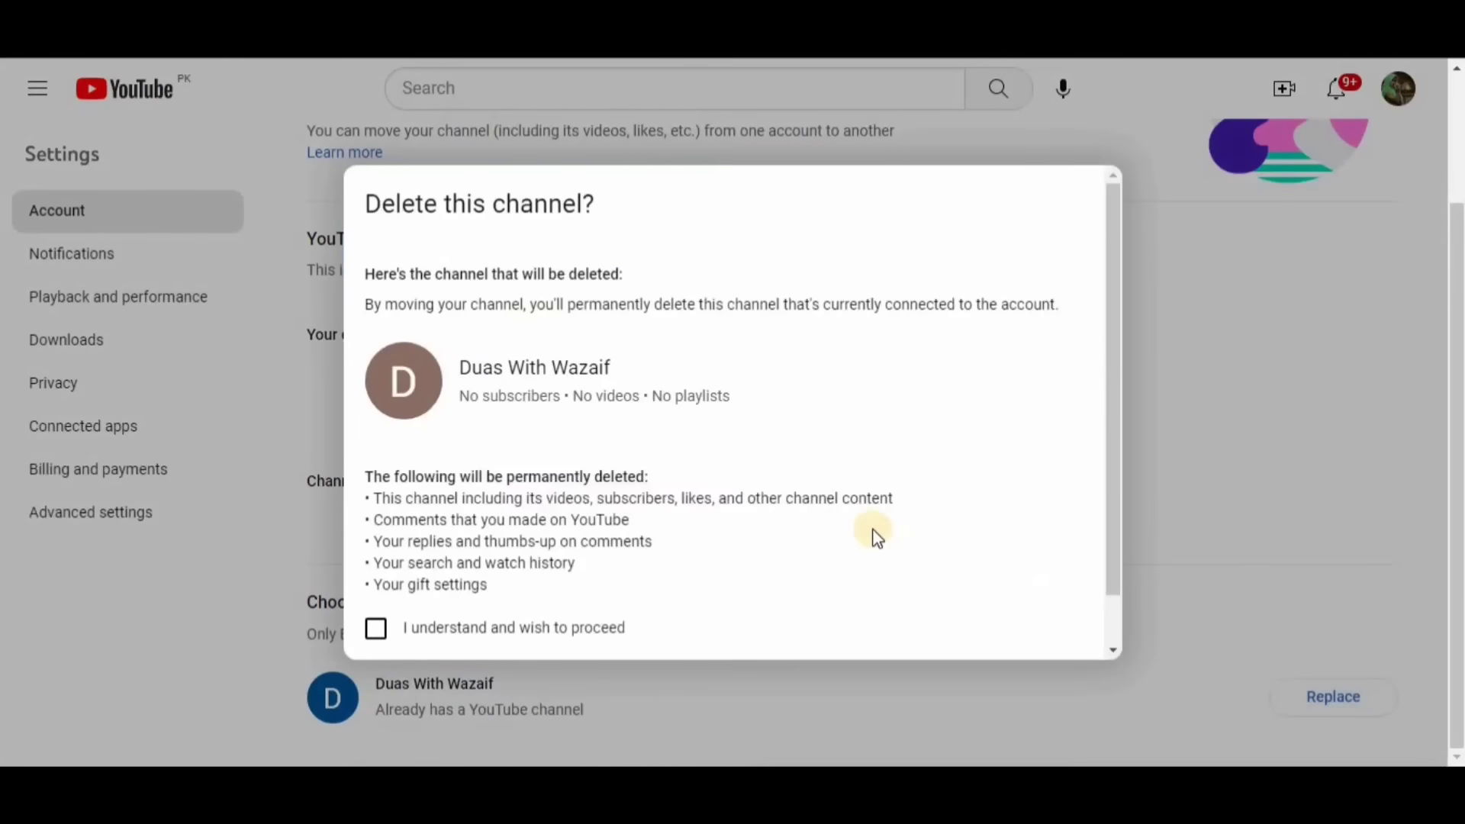
pyautogui.click(1114, 399)
pyautogui.moveTo(354, 316)
pyautogui.mouseDown()
pyautogui.moveTo(455, 379)
pyautogui.moveTo(602, 425)
pyautogui.moveTo(794, 455)
pyautogui.mouseUp()
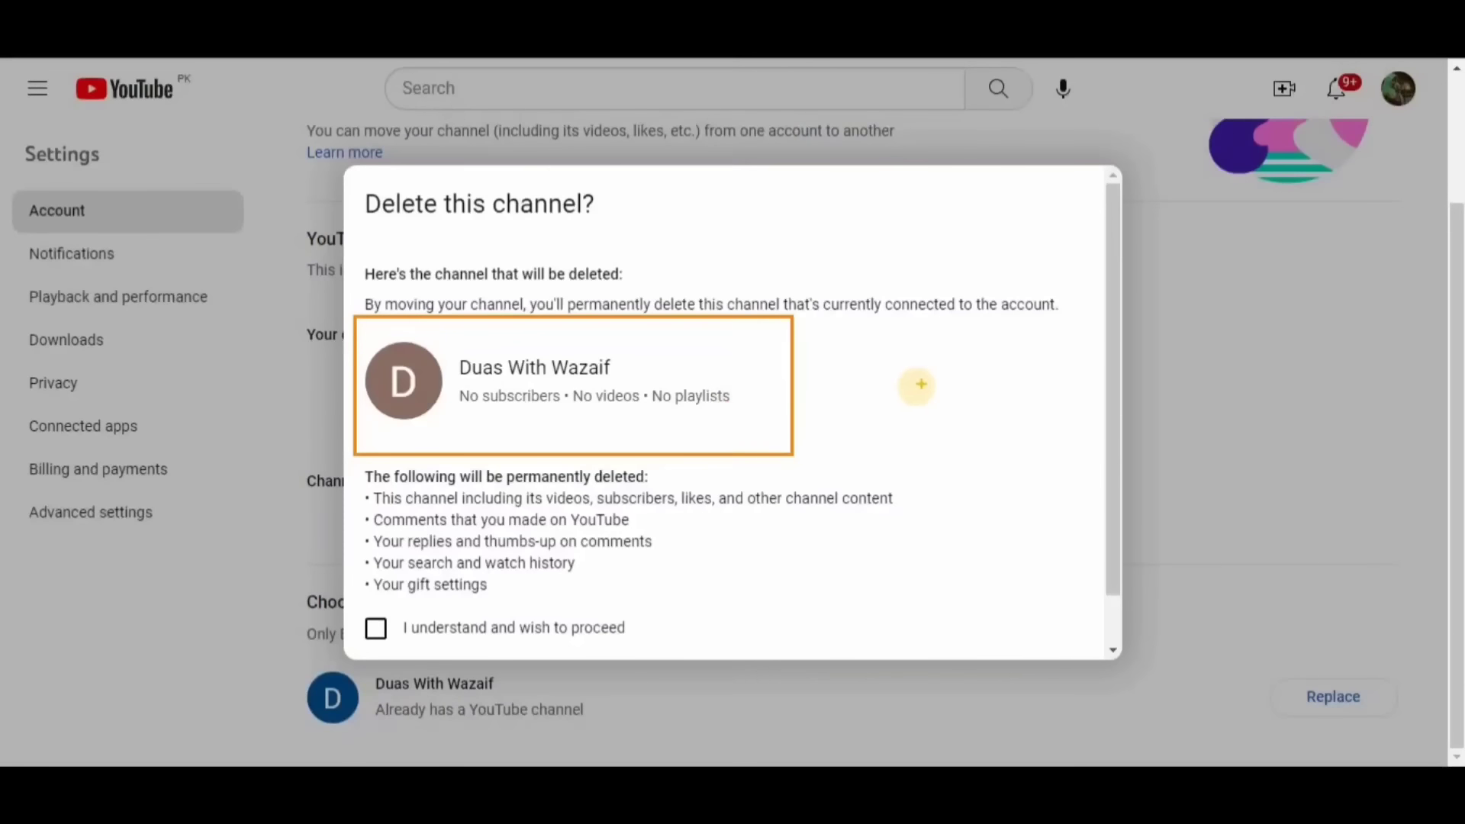
pyautogui.press('Escape')
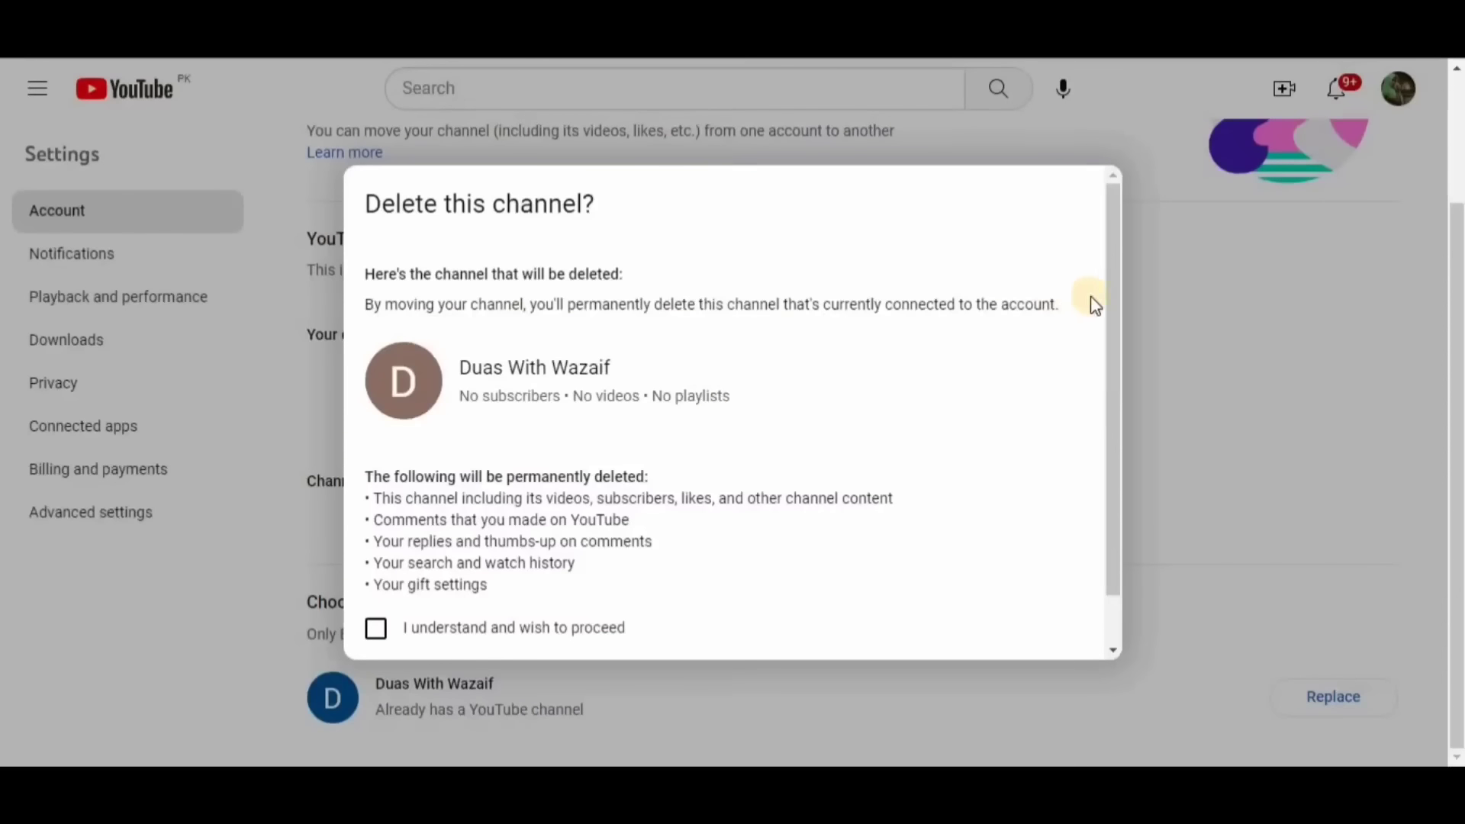
pyautogui.scroll(-2, 1114, 328)
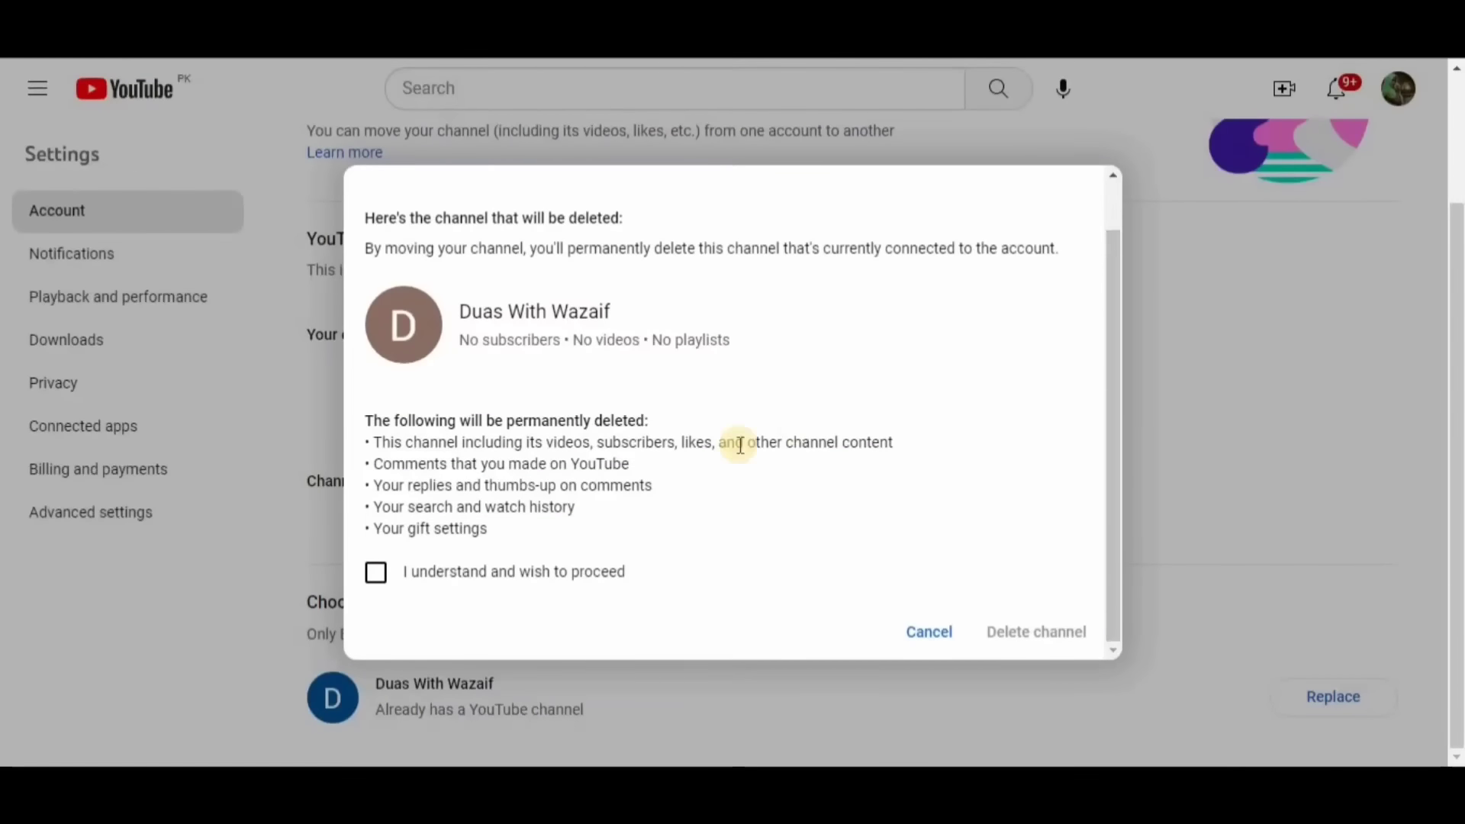
pyautogui.moveTo(352, 391)
pyautogui.mouseDown()
pyautogui.moveTo(399, 467)
pyautogui.moveTo(500, 506)
pyautogui.moveTo(729, 541)
pyautogui.moveTo(937, 609)
pyautogui.mouseUp()
pyautogui.click(515, 574)
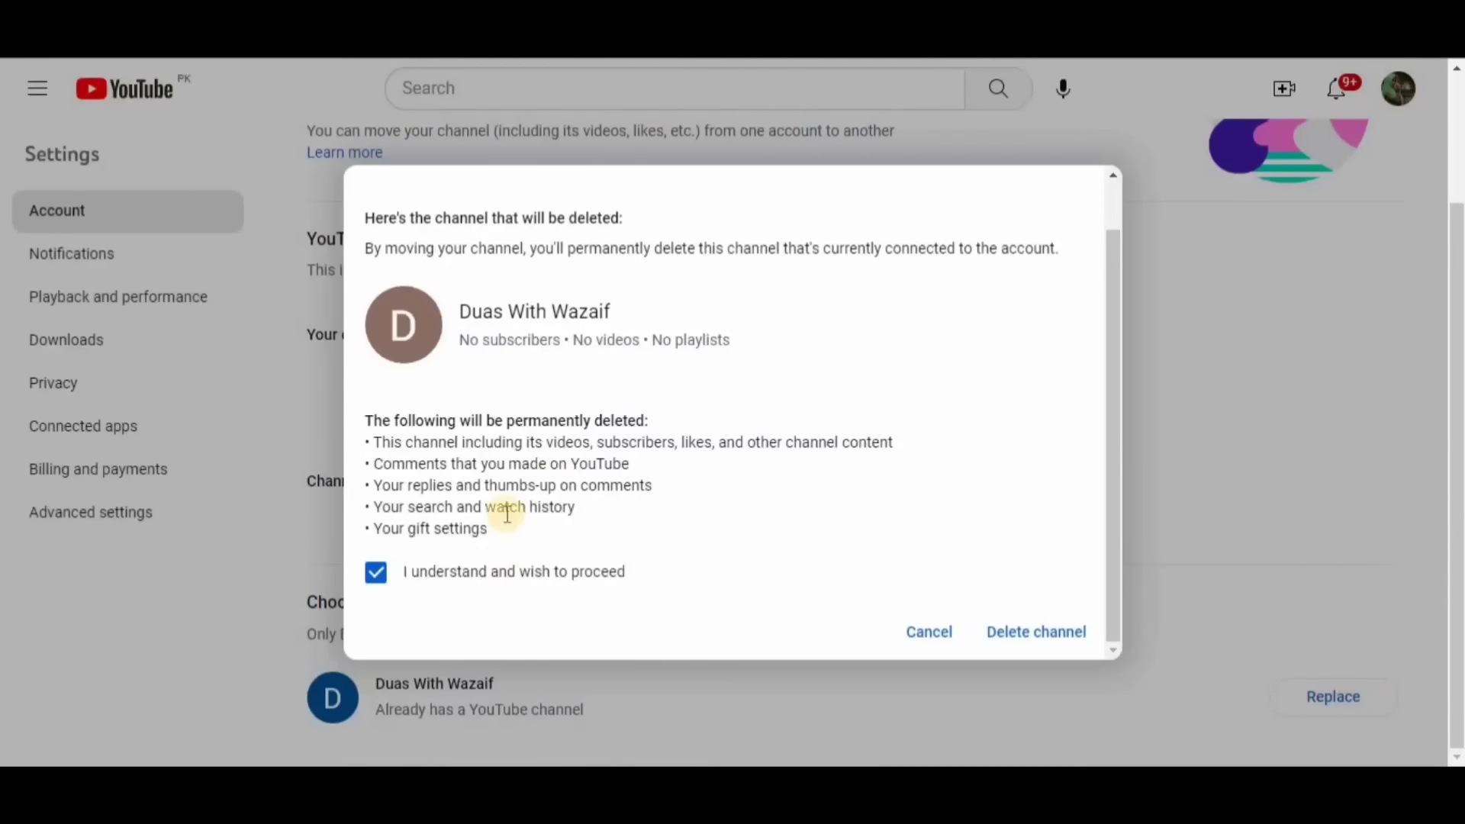
pyautogui.moveTo(362, 278); pyautogui.dragTo(784, 376)
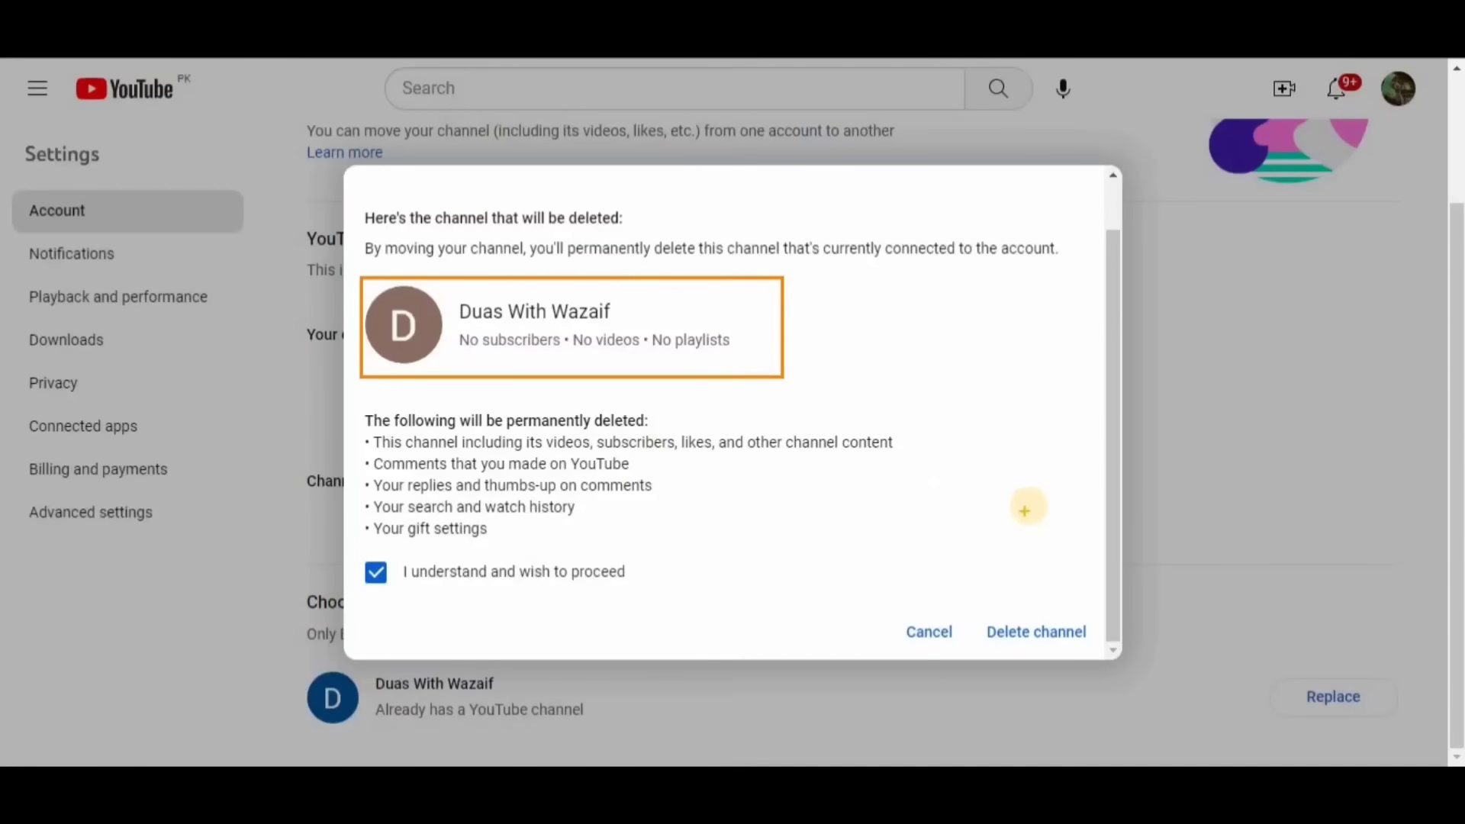
pyautogui.click(1030, 633)
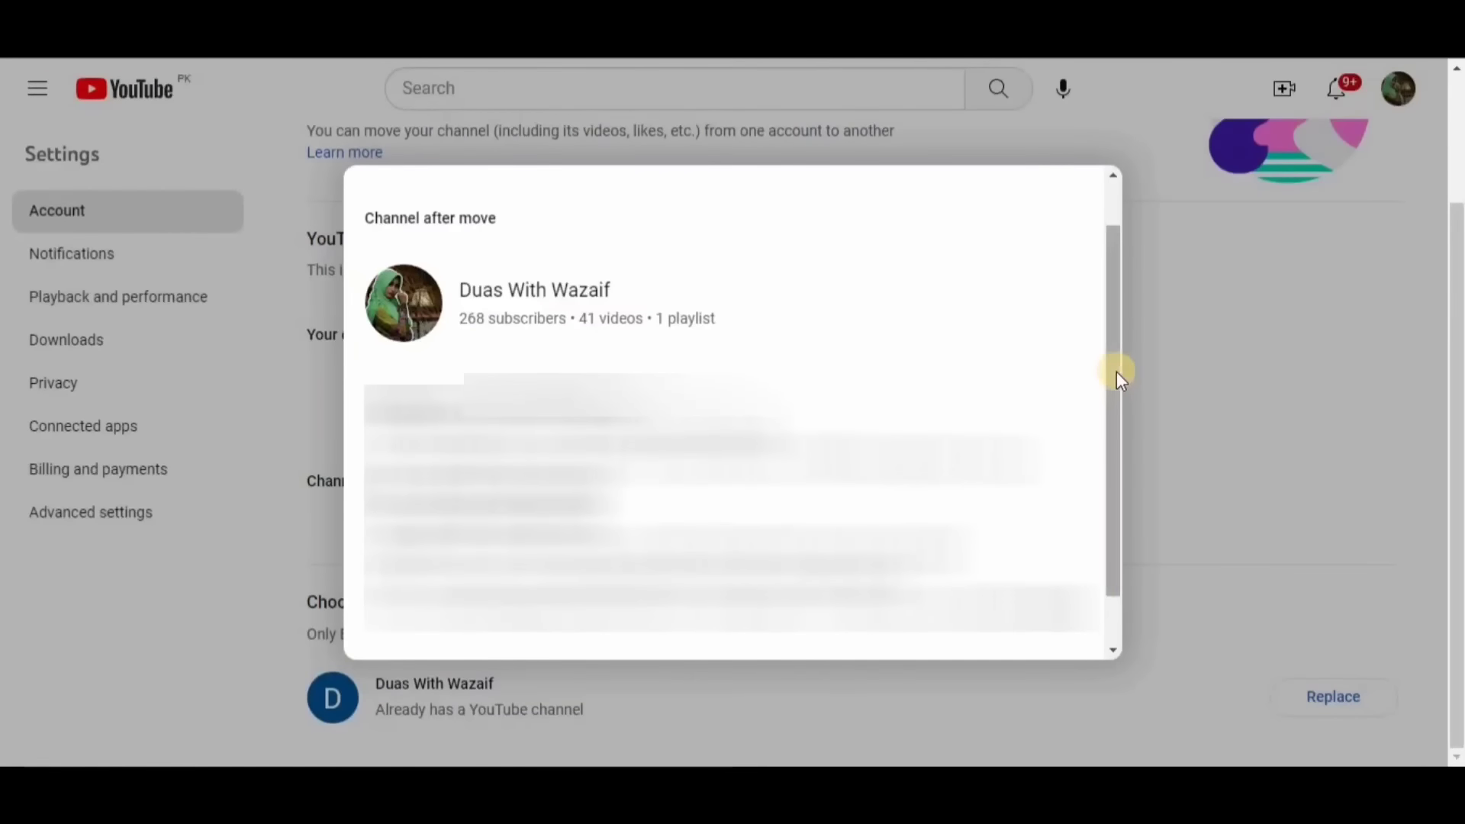
pyautogui.moveTo(1115, 372); pyautogui.dragTo(1109, 470)
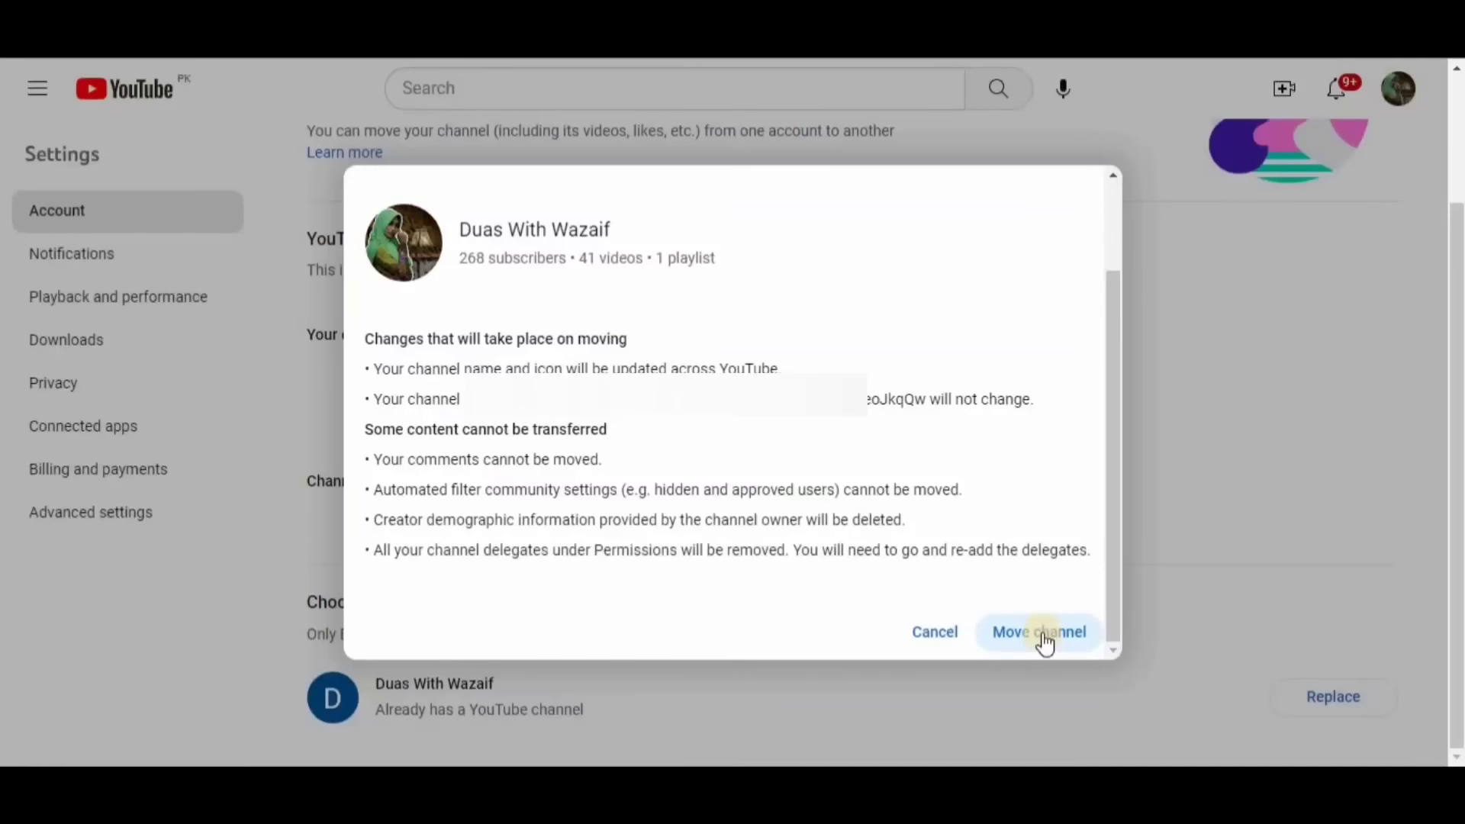
pyautogui.click(1045, 643)
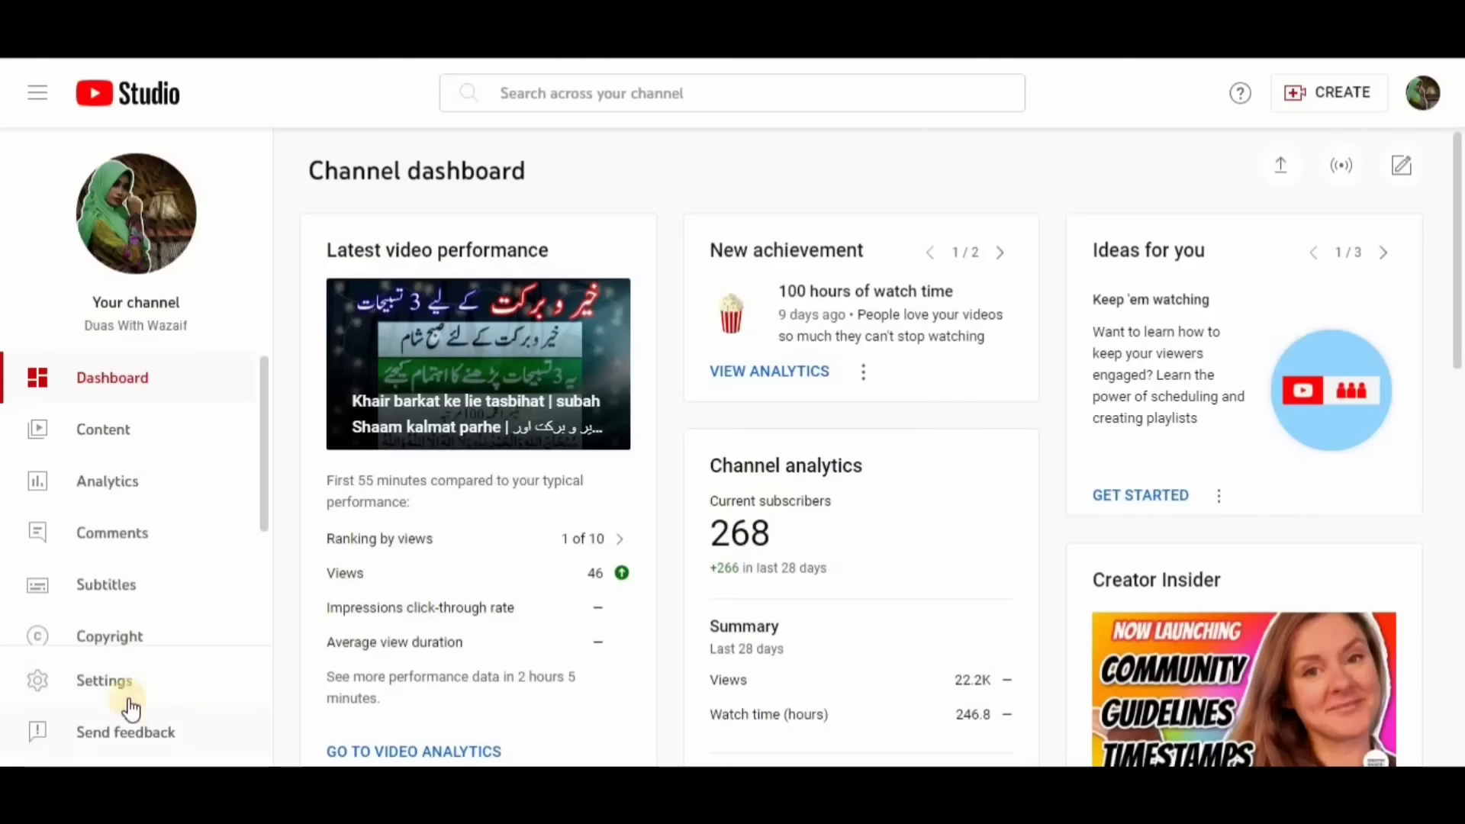
# Open the moved channel's permissions in the Studio settings to check the Brand Account options.
pyautogui.moveTo(12, 650); pyautogui.dragTo(197, 703)
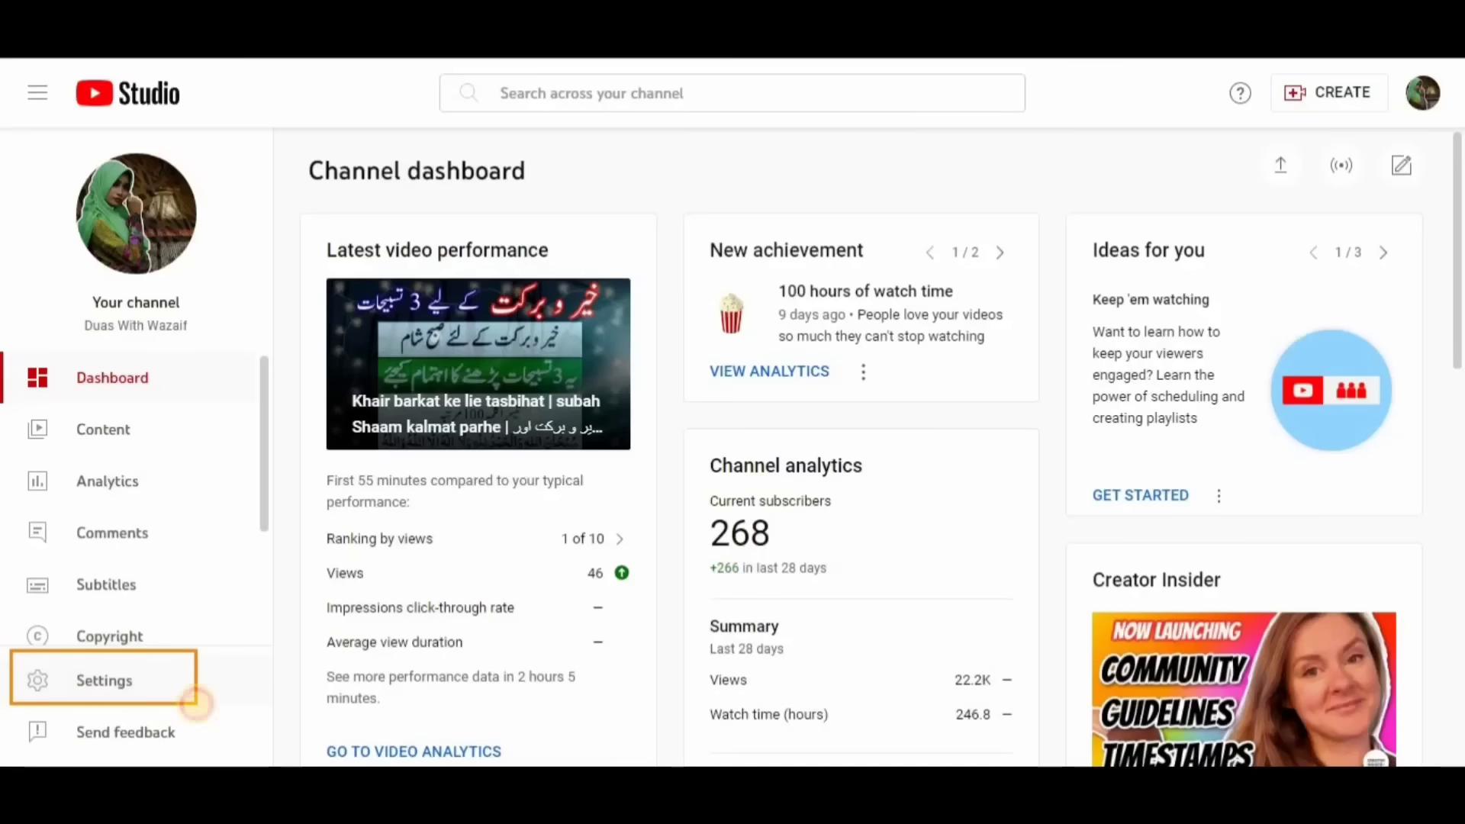
pyautogui.click(107, 685)
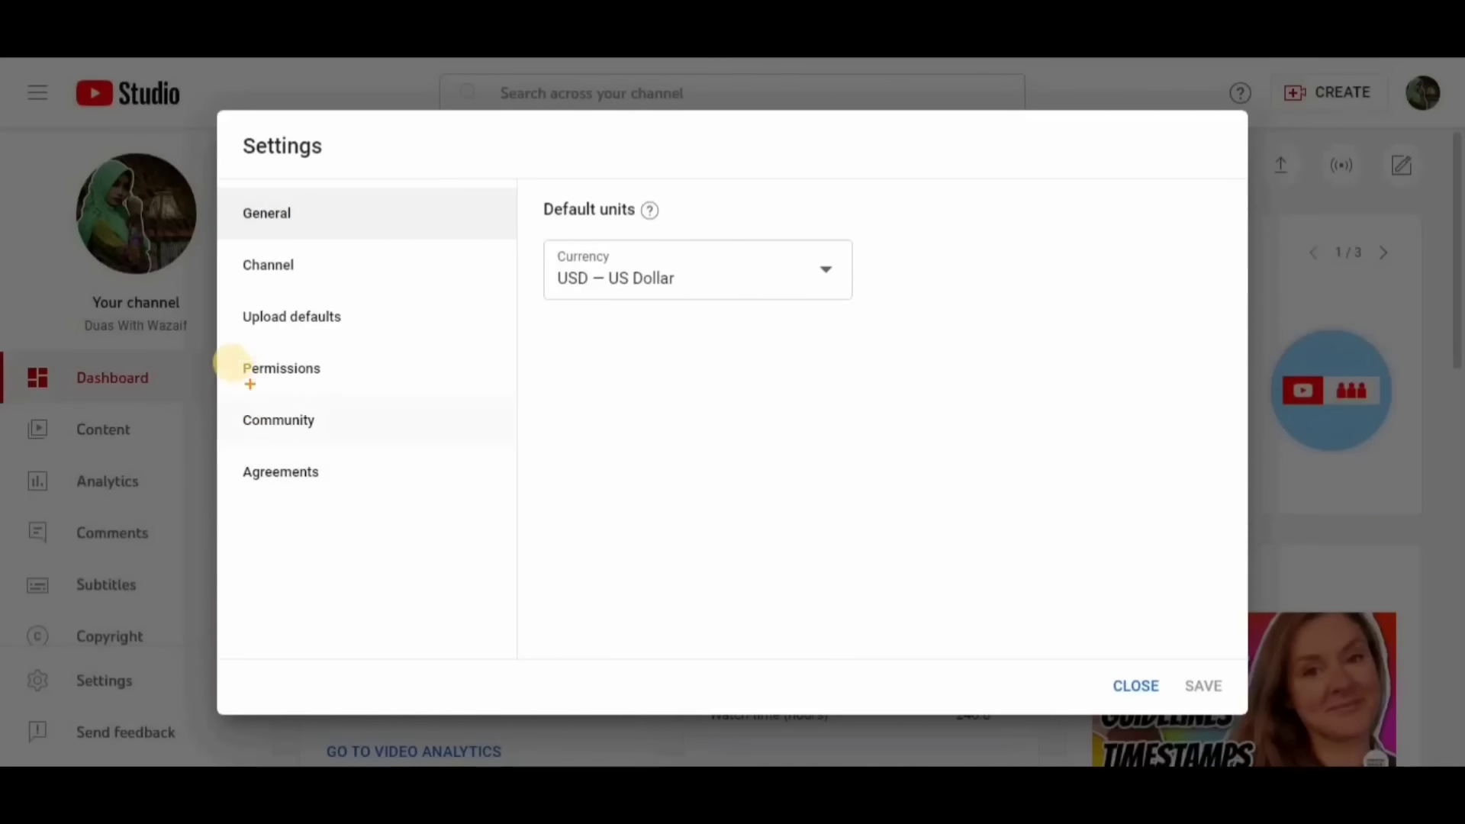
pyautogui.moveTo(228, 350); pyautogui.dragTo(388, 390)
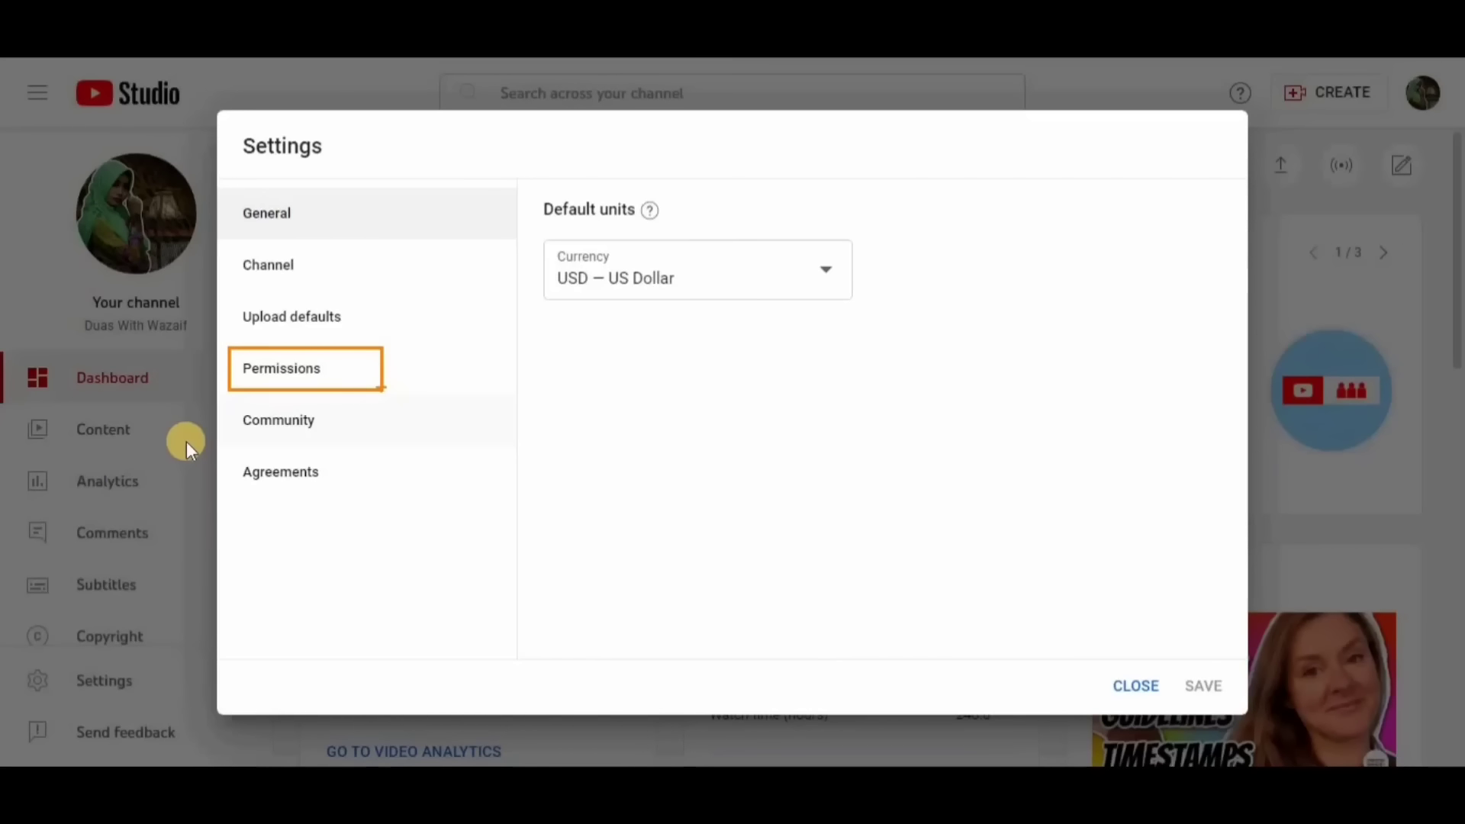
pyautogui.click(285, 379)
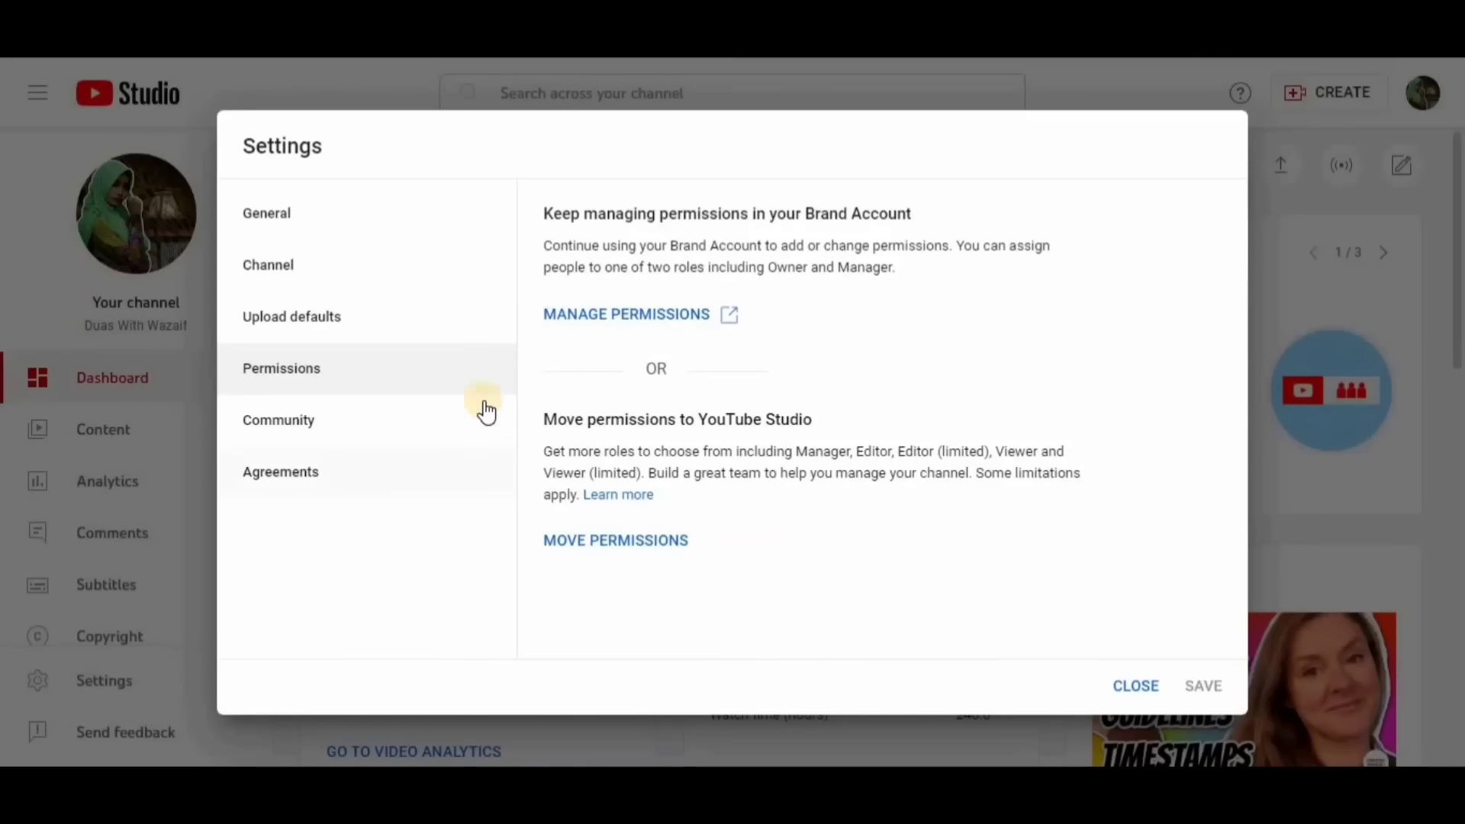
pyautogui.moveTo(519, 290); pyautogui.dragTo(780, 336)
pyautogui.moveTo(533, 520)
pyautogui.mouseDown()
pyautogui.moveTo(602, 559)
pyautogui.moveTo(726, 562)
pyautogui.mouseUp()
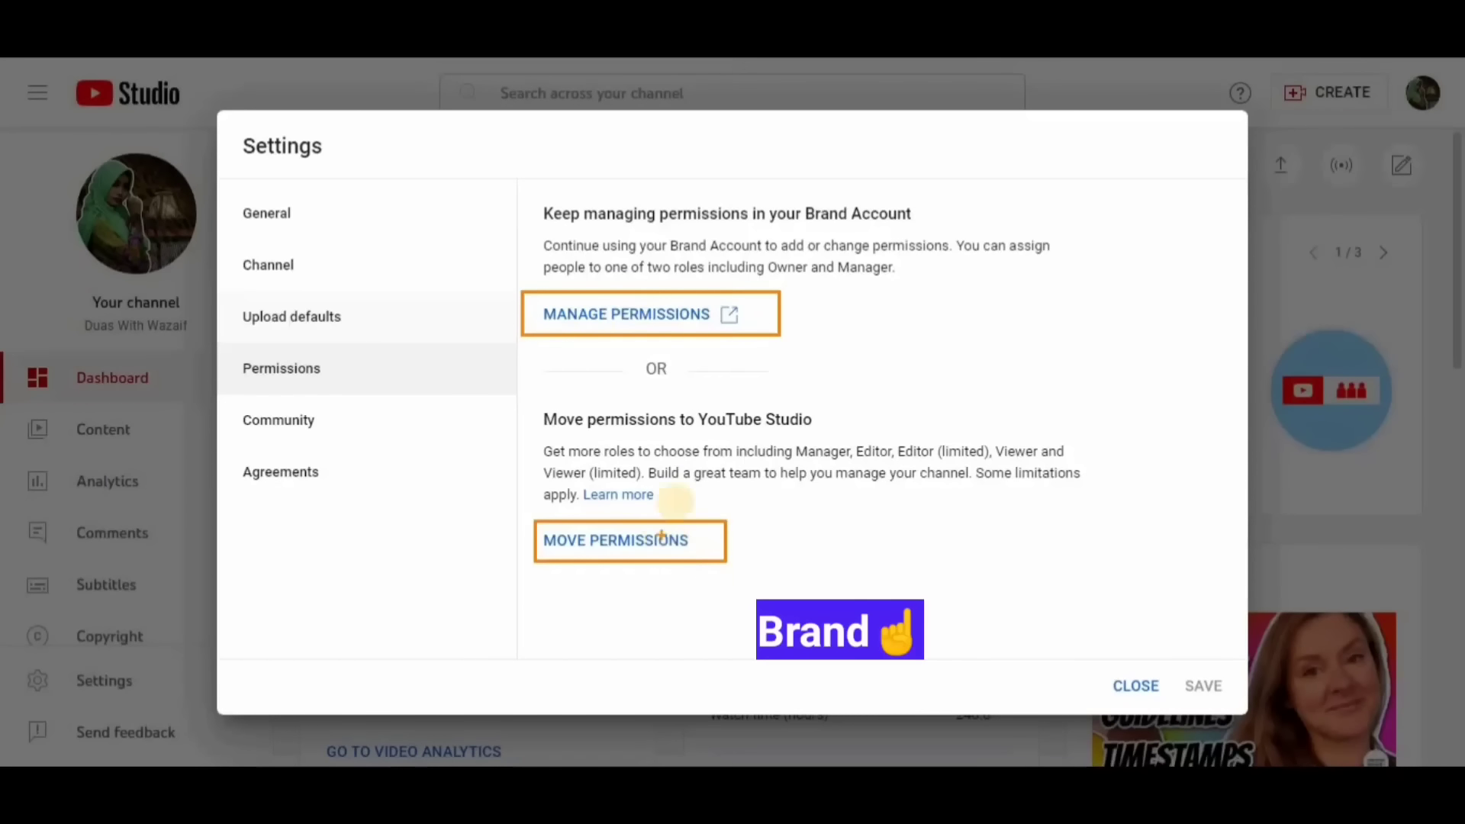
pyautogui.moveTo(836, 345)
pyautogui.mouseDown()
pyautogui.moveTo(885, 425)
pyautogui.moveTo(925, 353)
pyautogui.moveTo(962, 412)
pyautogui.moveTo(844, 412)
pyautogui.mouseUp()
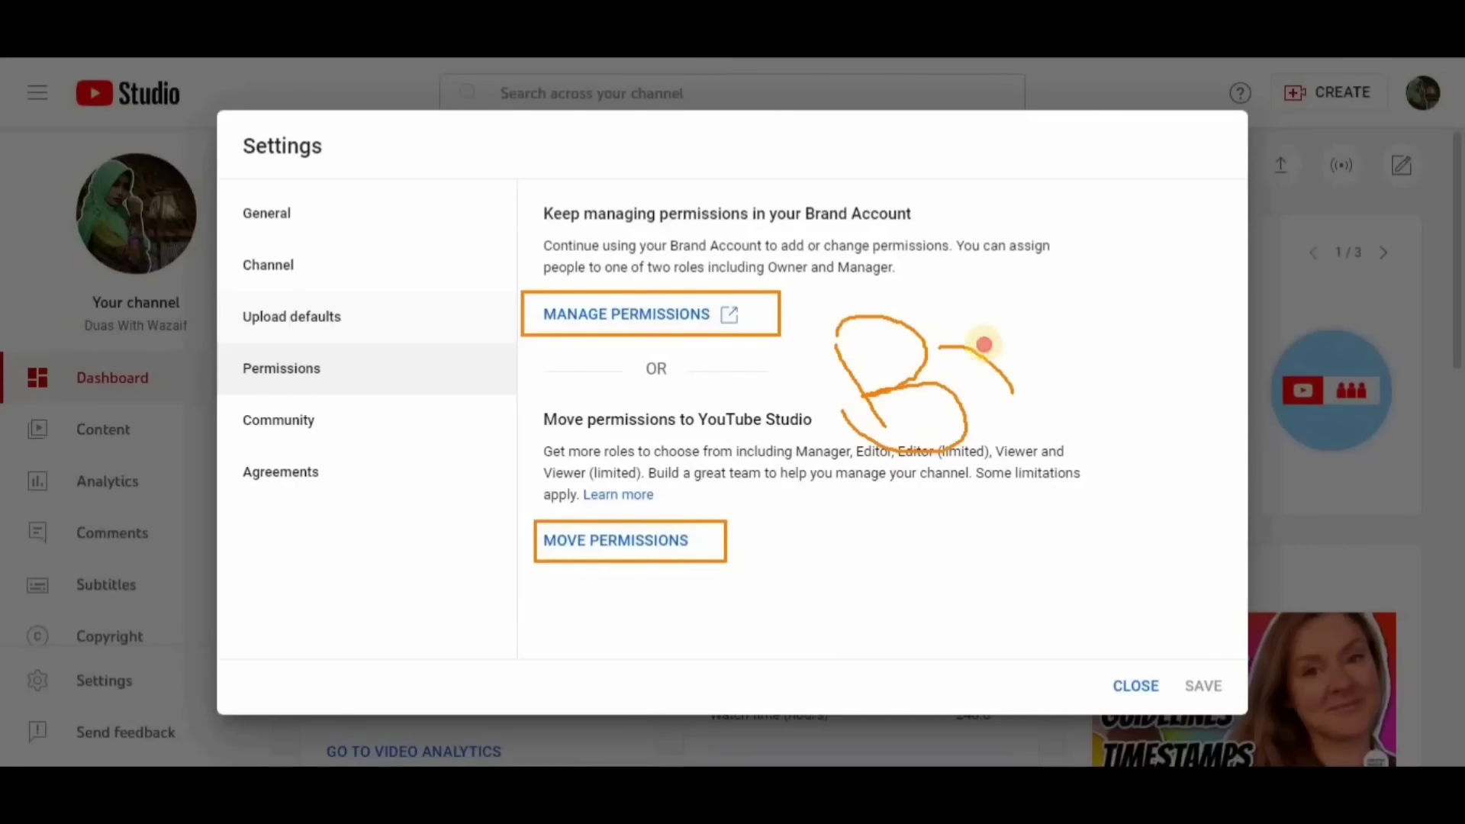